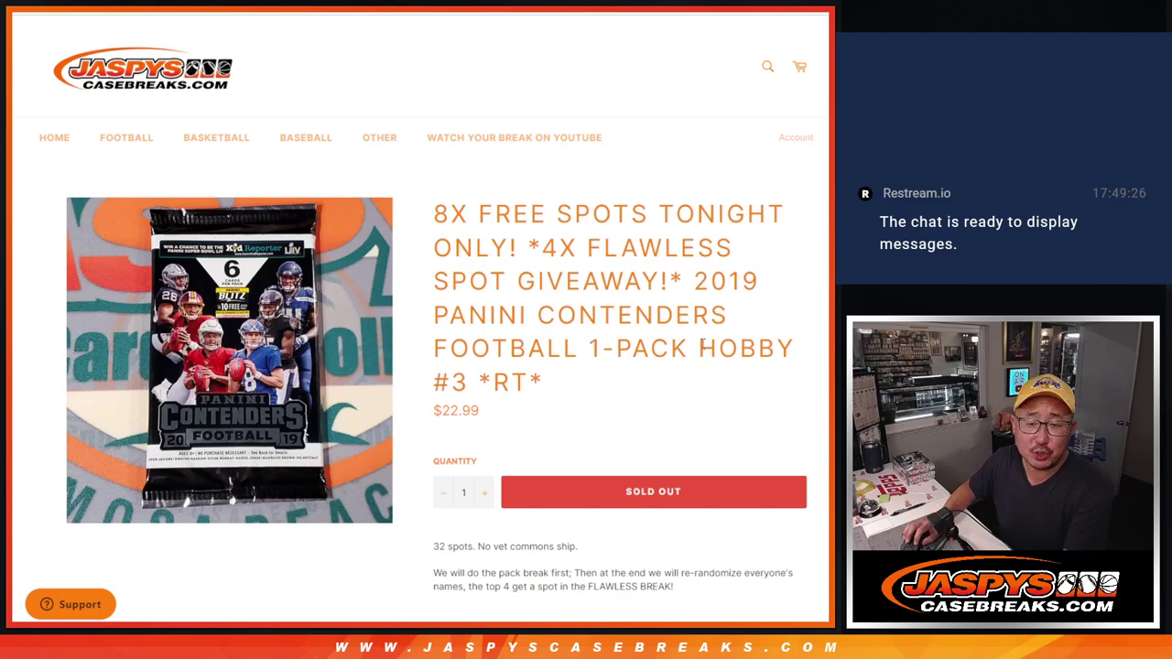
Highlight the 8X FREE SPOTS, 4X FLAWLESS and 2019 PANINI CONTENDERS wording in the product title.
{"action": "left_click_drag", "start_coordinate": [698, 275], "coordinate": [702, 374]}
{"action": "left_click", "coordinate": [704, 383]}
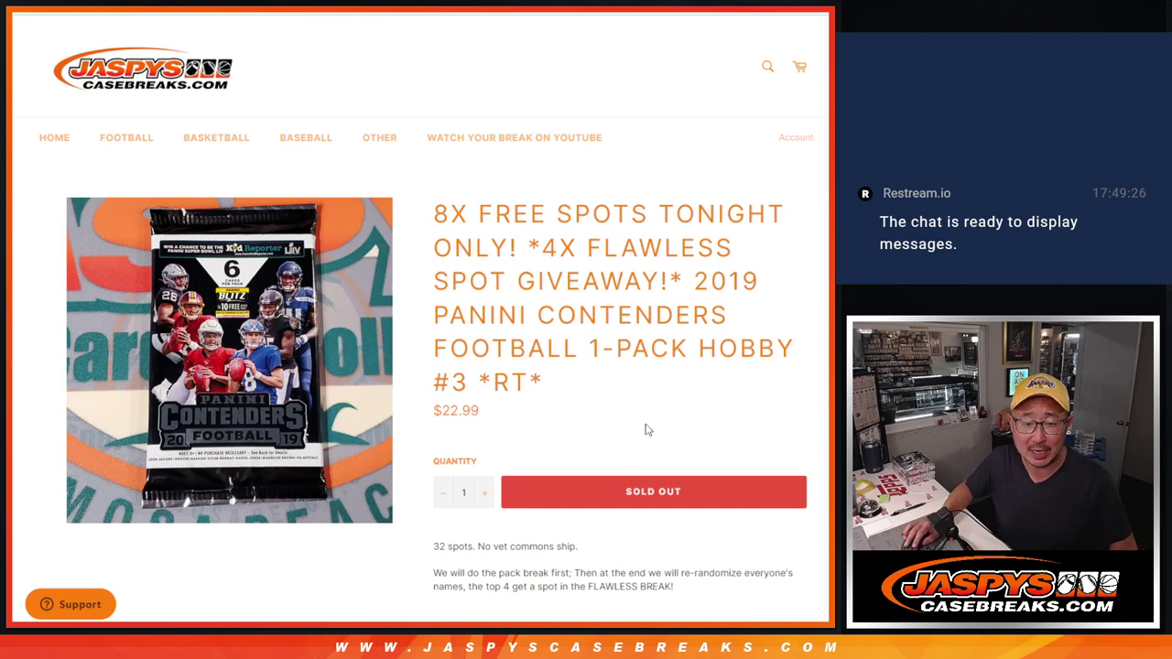
{"action": "scroll", "coordinate": [658, 435], "scroll_direction": "down", "scroll_amount": 1}
{"action": "scroll", "coordinate": [659, 430], "scroll_direction": "up", "scroll_amount": 1}
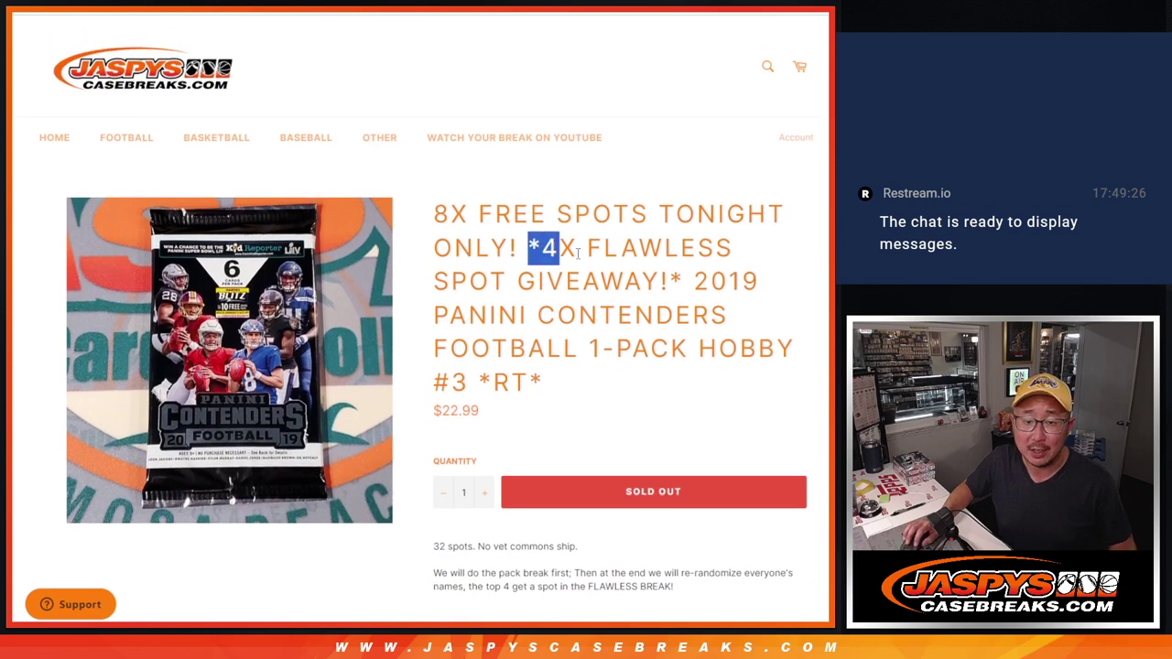
{"action": "left_click_drag", "start_coordinate": [578, 254], "coordinate": [736, 254]}
{"action": "left_click", "coordinate": [596, 275]}
{"action": "left_click_drag", "start_coordinate": [444, 213], "coordinate": [511, 247]}
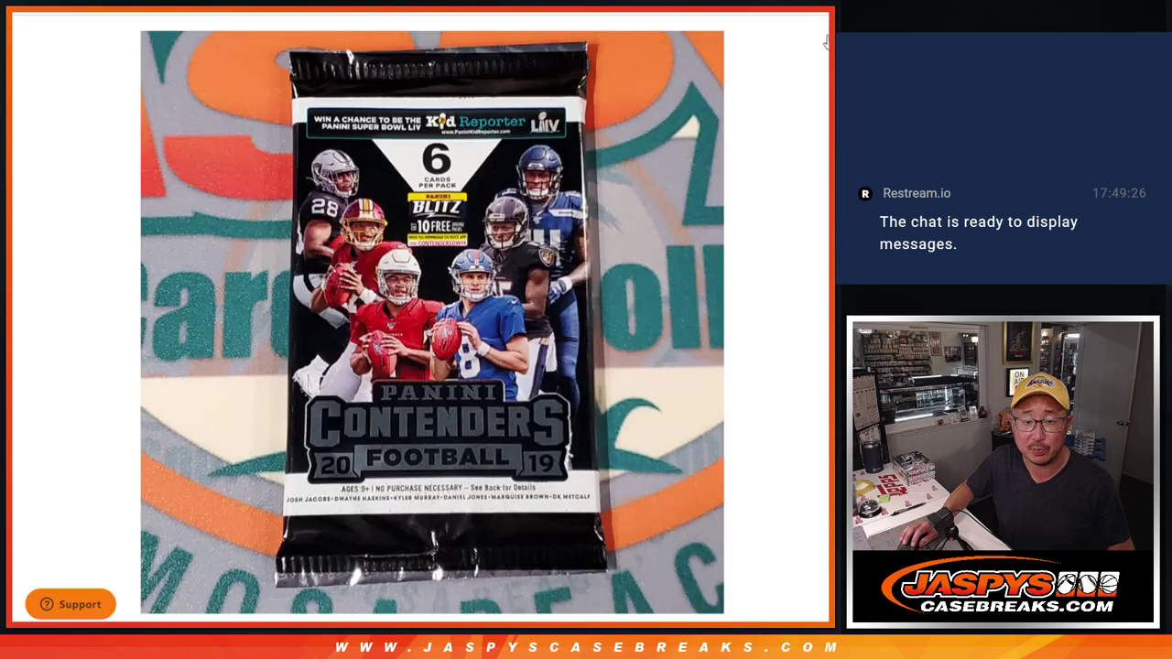
{"action": "left_click", "coordinate": [827, 41]}
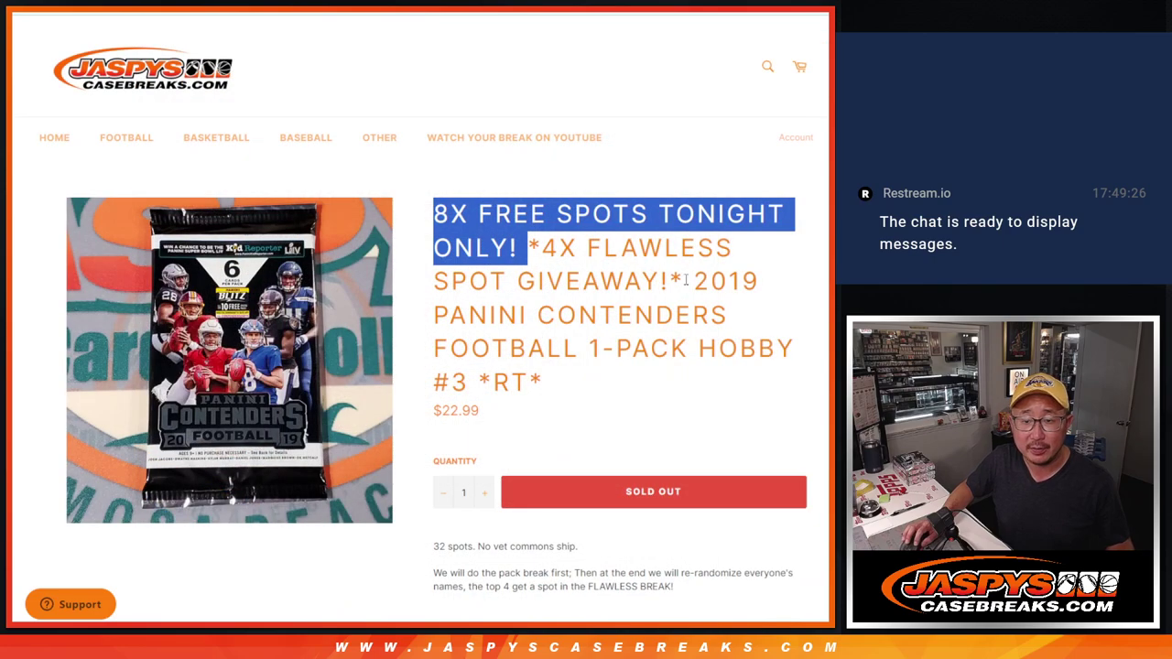
{"action": "left_click_drag", "start_coordinate": [687, 280], "coordinate": [735, 379]}
{"action": "left_click_drag", "start_coordinate": [544, 248], "coordinate": [668, 281]}
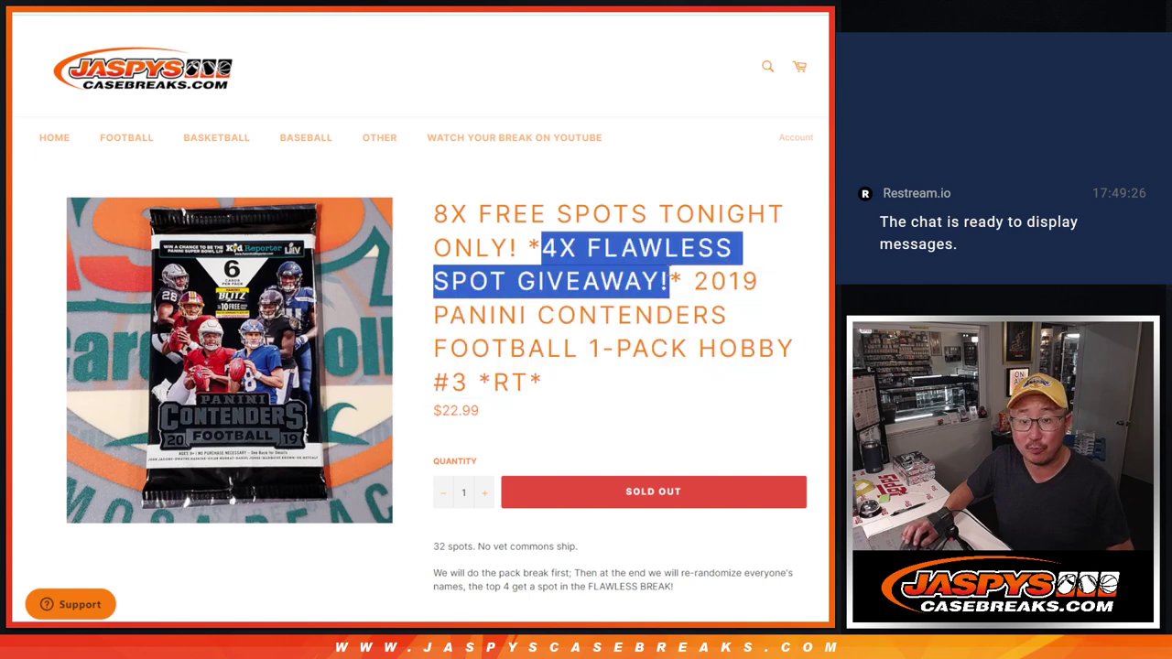
{"action": "left_click", "coordinate": [670, 274]}
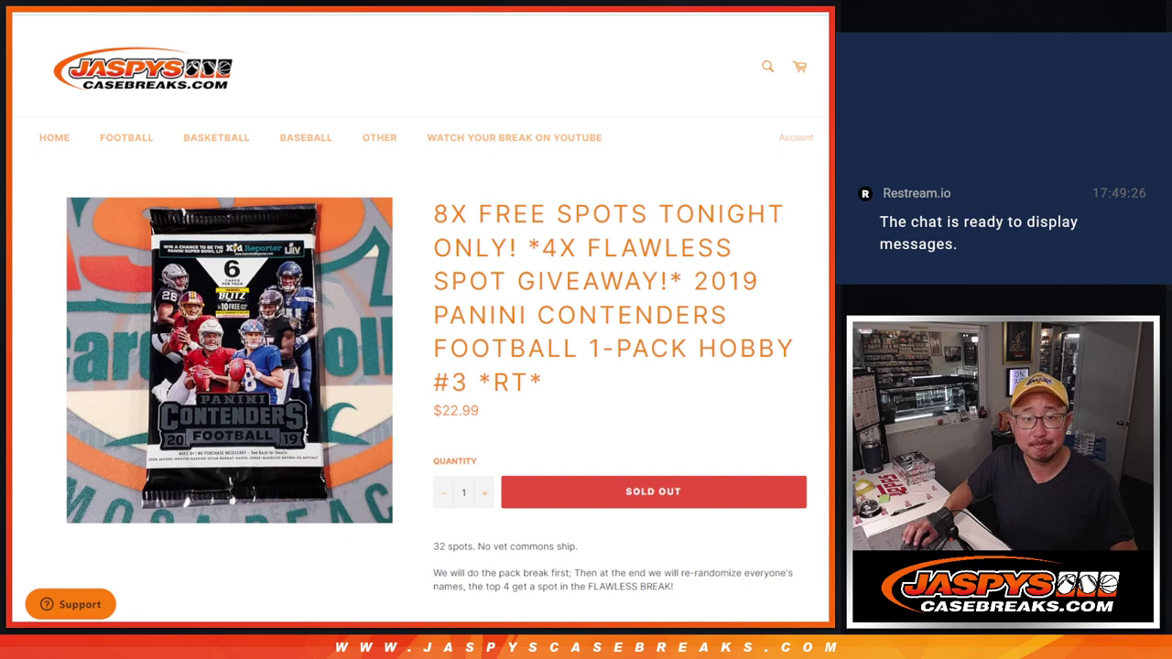
Select the 24 entrant names in A1:A24 of the spreadsheet.
{"action": "key", "text": "ctrl+Tab"}
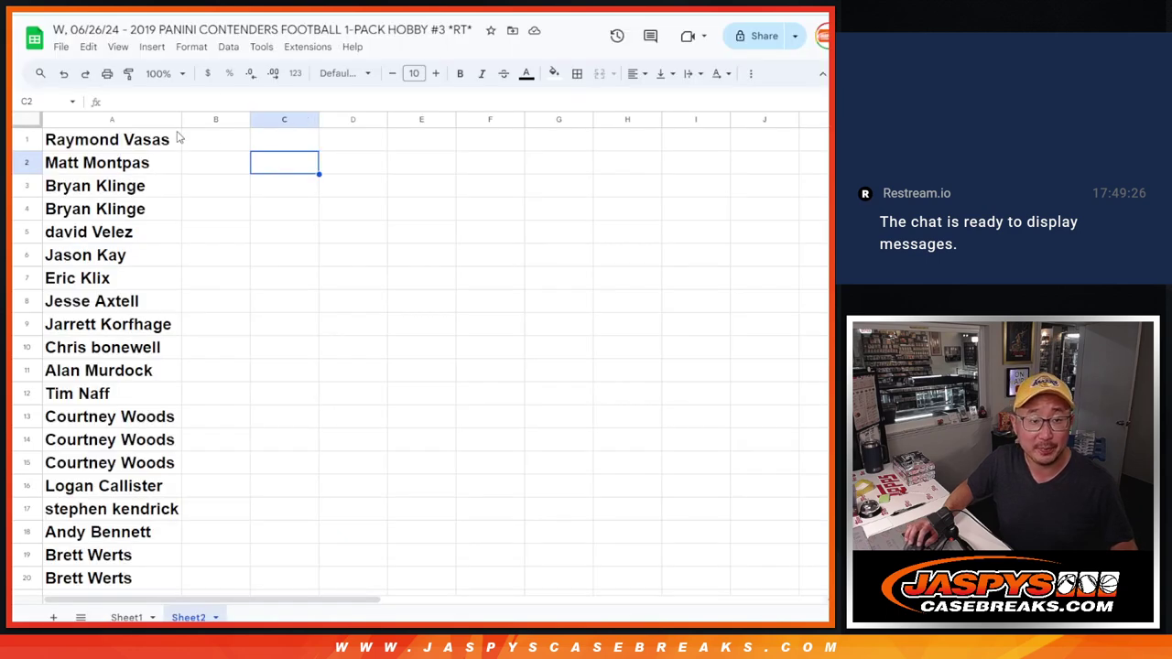
{"action": "left_click", "coordinate": [170, 145]}
{"action": "scroll", "coordinate": [176, 328], "scroll_direction": "down", "scroll_amount": 3}
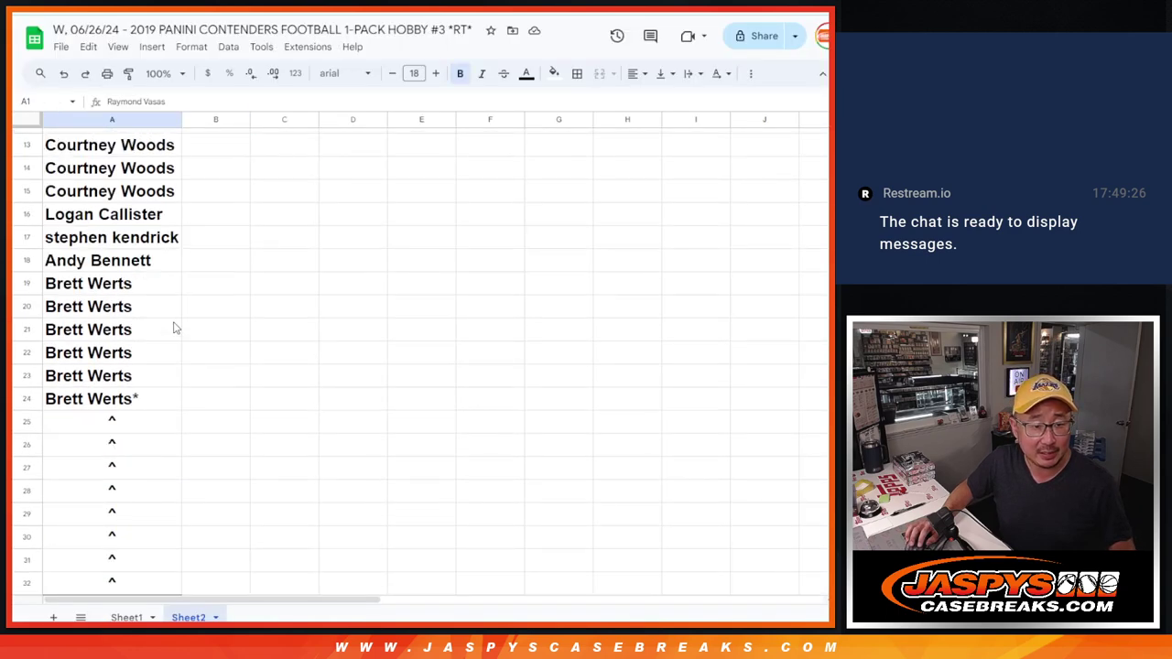
{"action": "left_click", "coordinate": [142, 408], "text": "shift"}
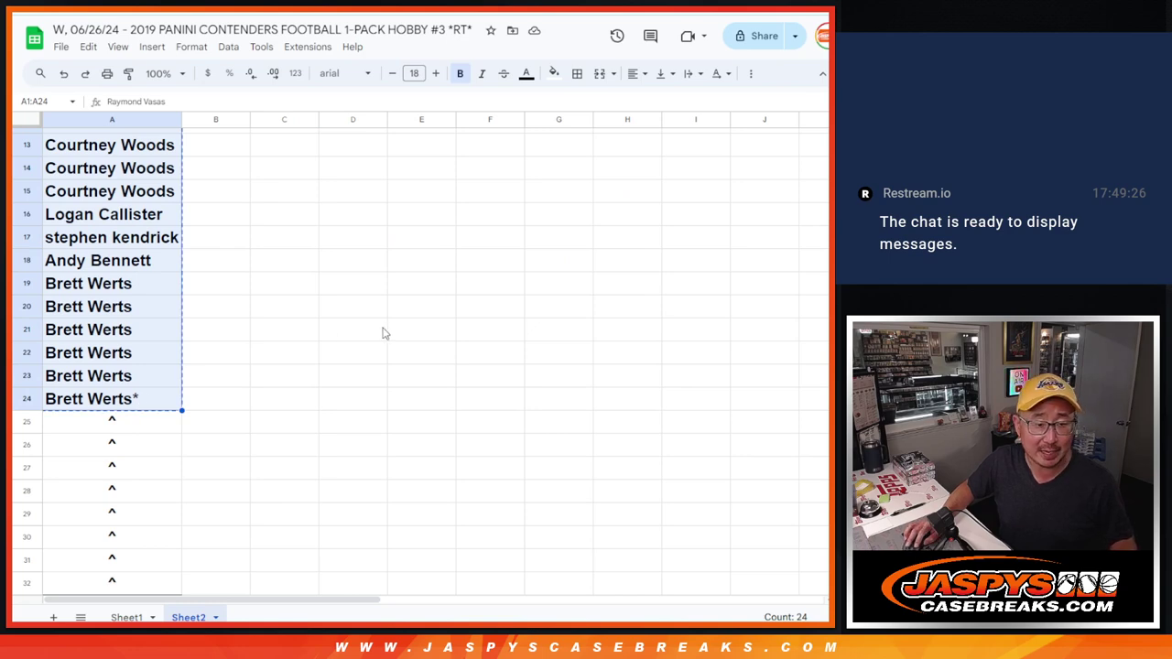
{"action": "scroll", "coordinate": [382, 333], "scroll_direction": "down", "scroll_amount": 1}
Paste the 24 names into the List Randomizer and roll two dice for the shuffle count.
{"action": "key", "text": "ctrl+Tab"}
{"action": "key", "text": "ctrl+Tab"}
{"action": "left_click", "coordinate": [334, 489]}
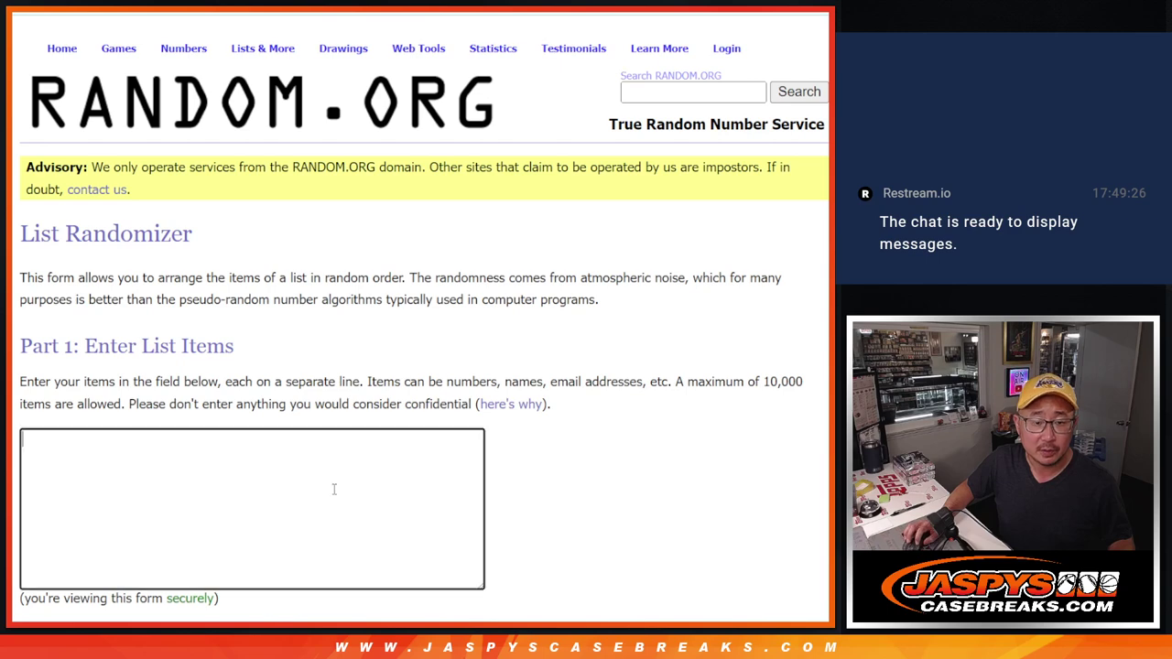
{"action": "key", "text": "ctrl+v"}
{"action": "scroll", "coordinate": [388, 489], "scroll_direction": "up", "scroll_amount": 5}
{"action": "key", "text": "ctrl+shift+Tab"}
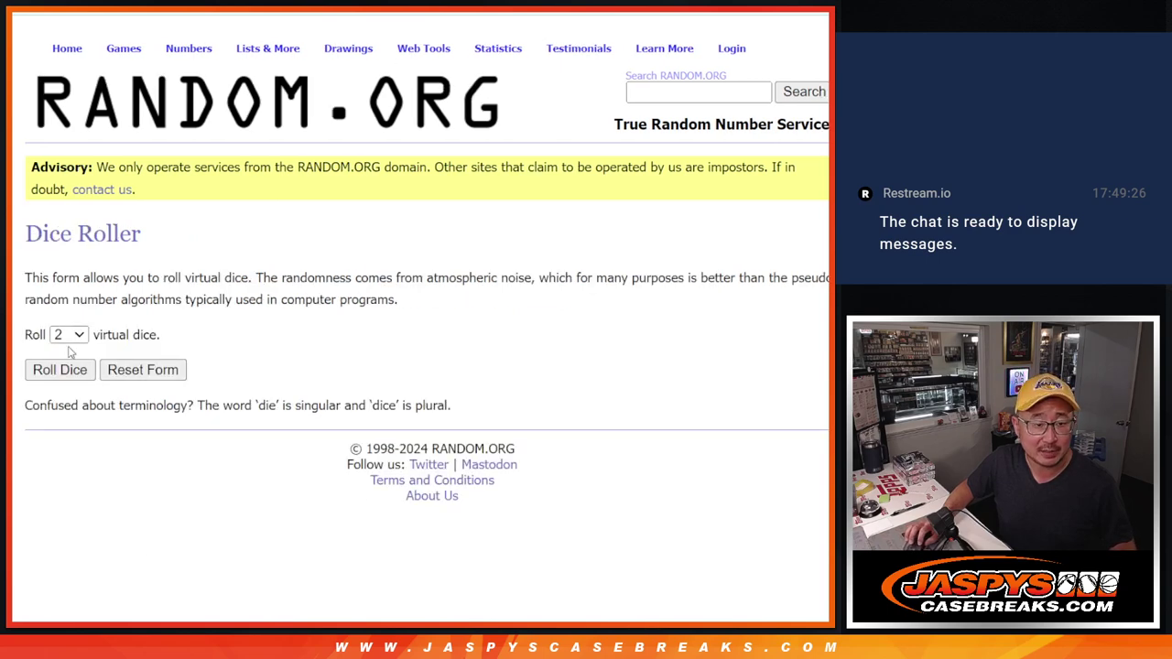
{"action": "left_click", "coordinate": [50, 371]}
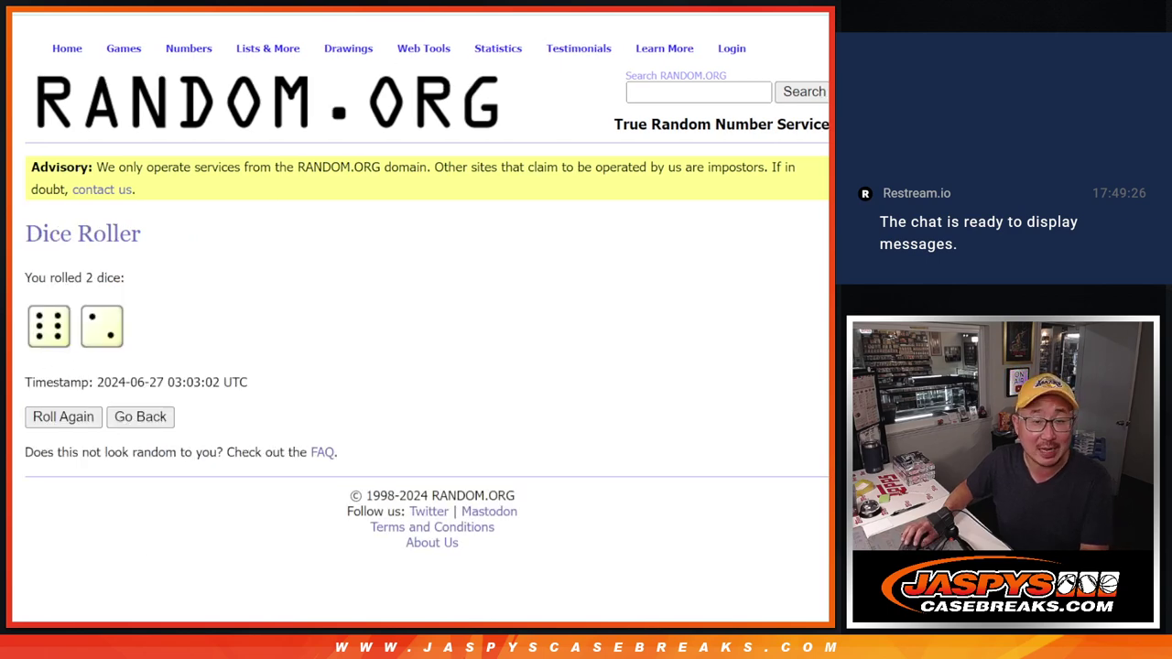
Shuffle the name list eight times and select the first eight names of the result.
{"action": "key", "text": "ctrl+Tab"}
{"action": "scroll", "coordinate": [570, 202], "scroll_direction": "down", "scroll_amount": 3}
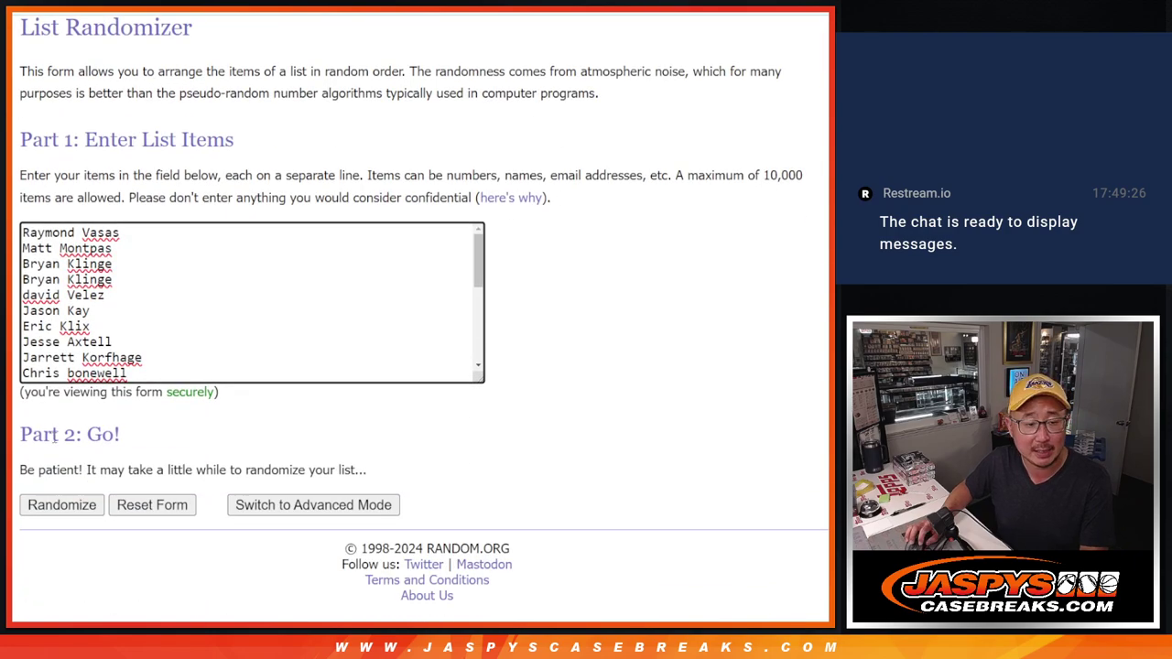
{"action": "left_click", "coordinate": [46, 503]}
{"action": "left_click", "coordinate": [46, 504]}
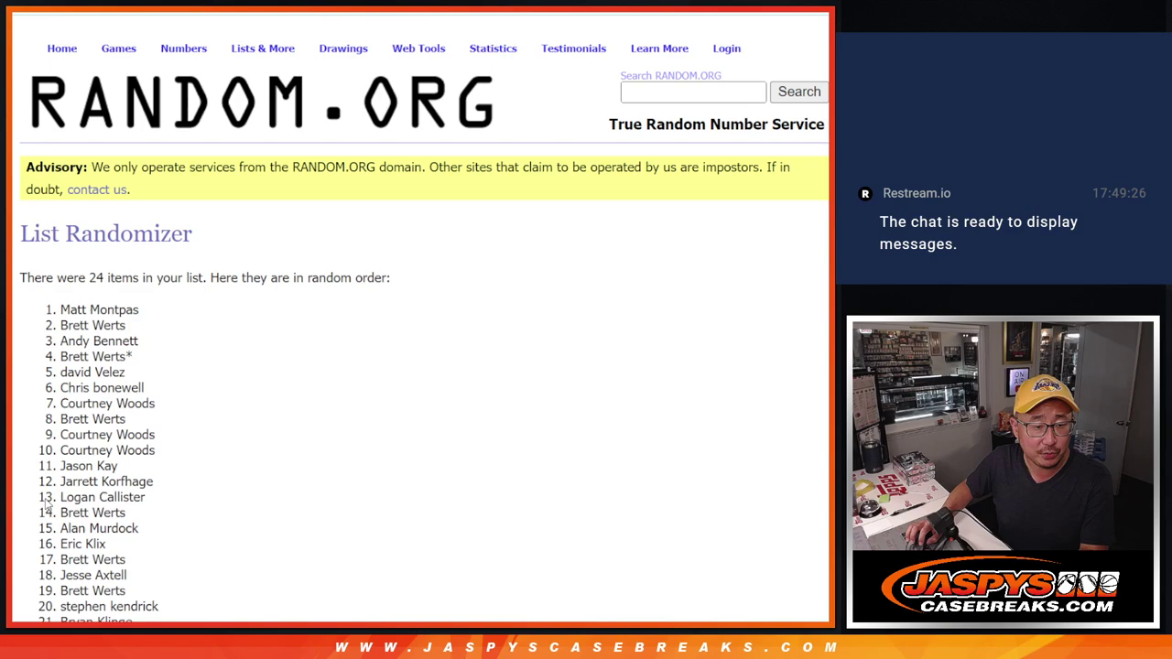
{"action": "left_click", "coordinate": [46, 504]}
{"action": "left_click", "coordinate": [46, 503]}
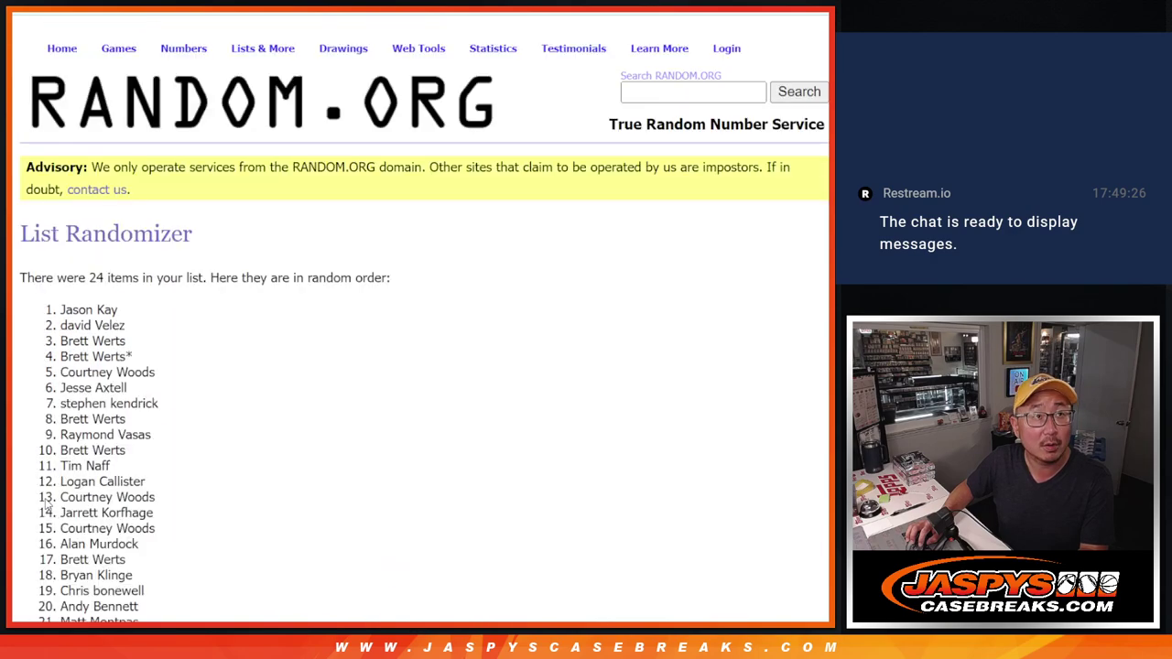
{"action": "left_click", "coordinate": [46, 504]}
{"action": "left_click", "coordinate": [45, 503]}
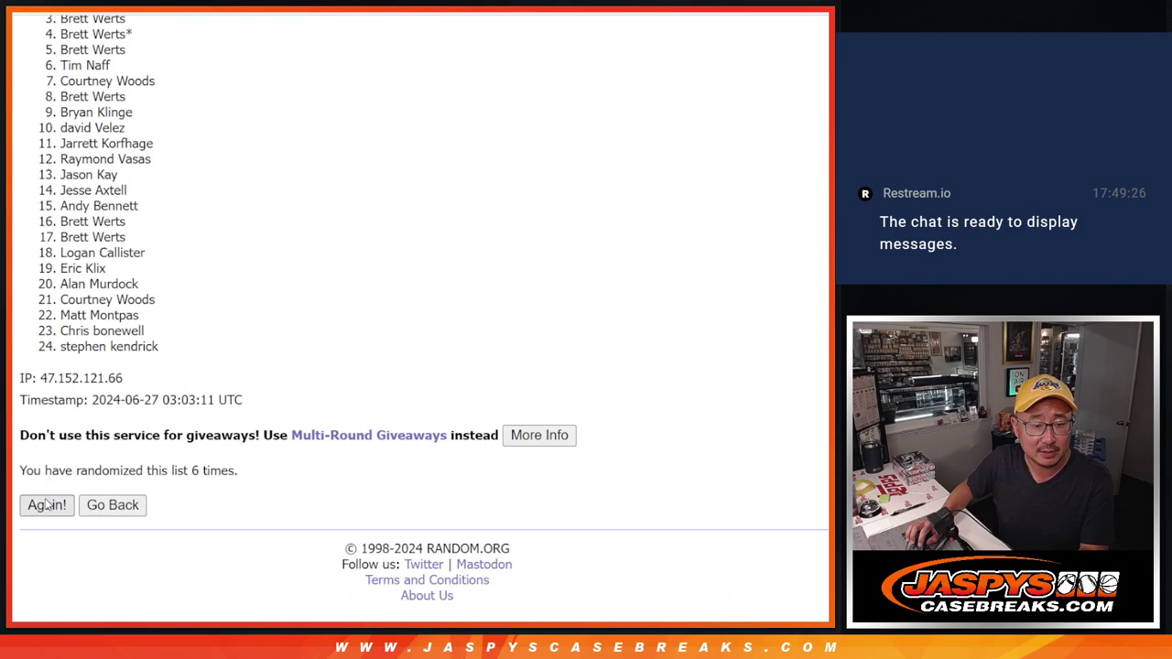
{"action": "left_click", "coordinate": [46, 504]}
{"action": "key", "text": "Return"}
{"action": "scroll", "coordinate": [296, 351], "scroll_direction": "up", "scroll_amount": 3}
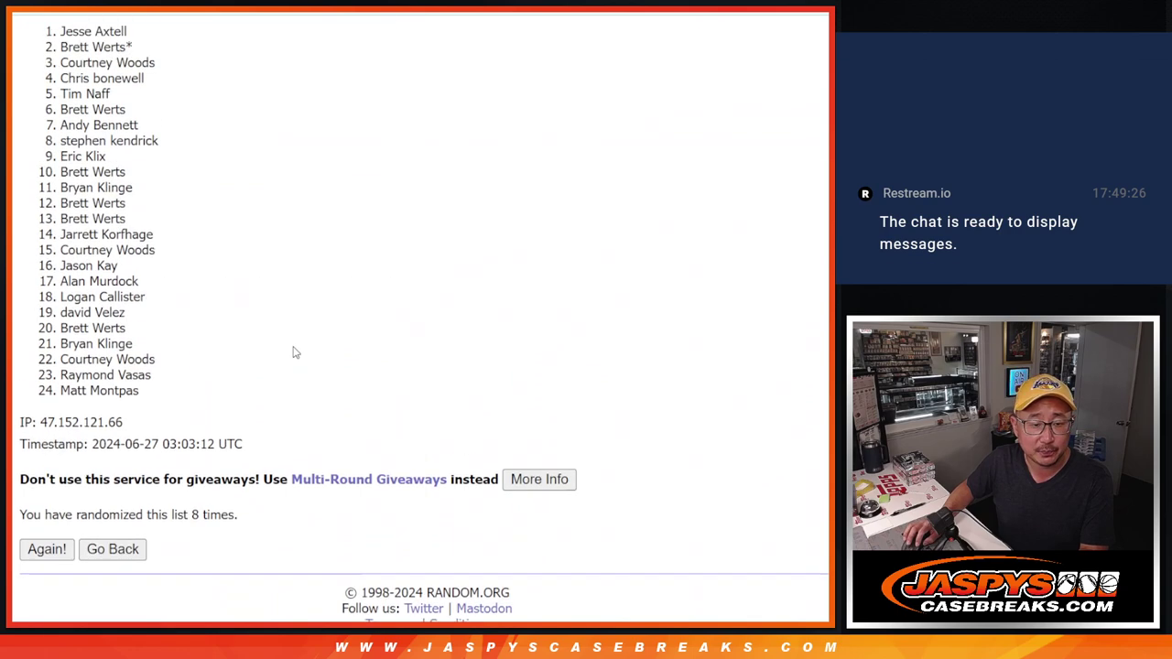
{"action": "mouse_move", "coordinate": [62, 125]}
{"action": "left_mouse_down"}
{"action": "mouse_move", "coordinate": [159, 180]}
{"action": "mouse_move", "coordinate": [182, 214]}
{"action": "mouse_move", "coordinate": [168, 236]}
{"action": "mouse_move", "coordinate": [96, 200]}
{"action": "mouse_move", "coordinate": [63, 123]}
{"action": "left_mouse_up"}
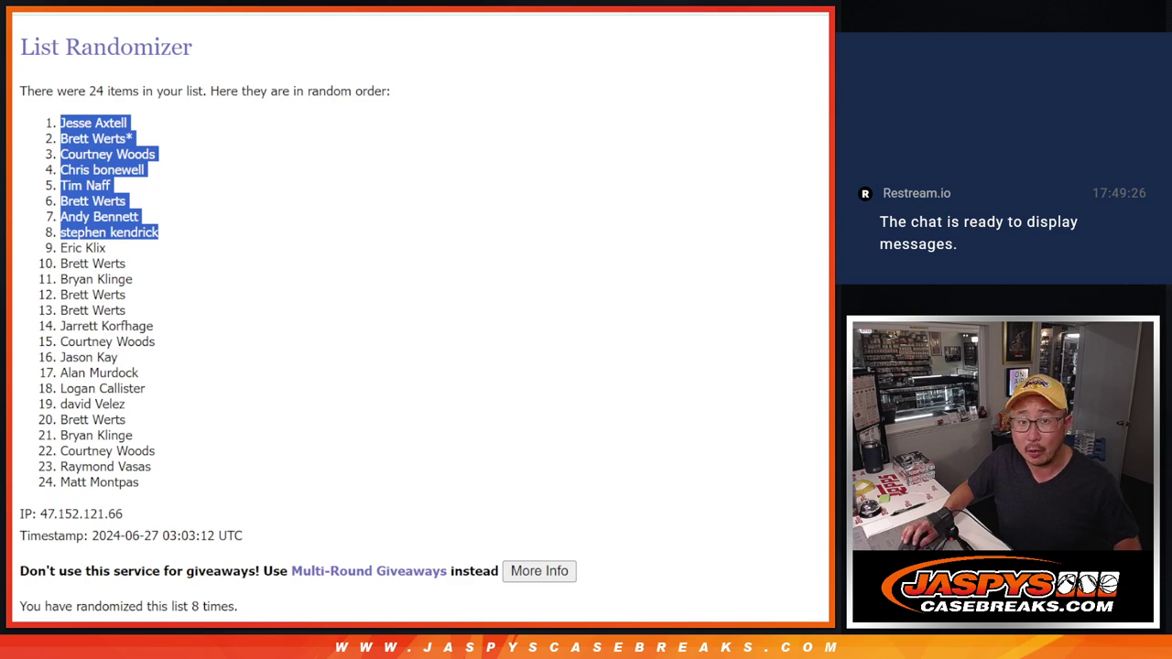
Paste the eight drawn names into A25:A32 and set their font size to 12.
{"action": "key", "text": "alt+Tab"}
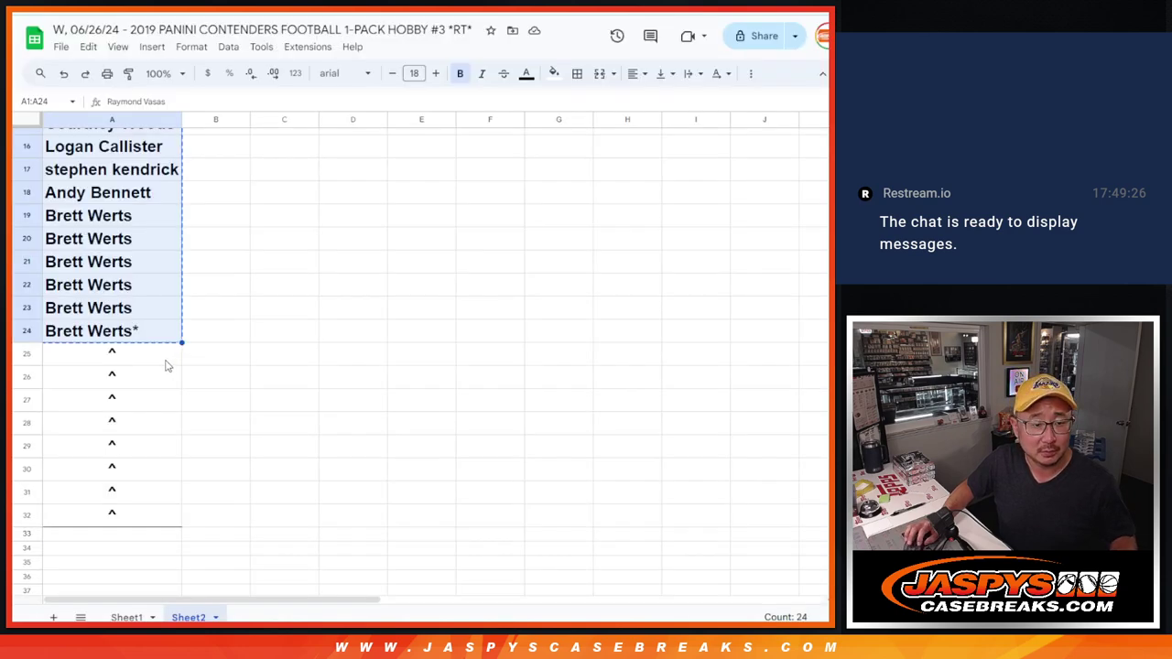
{"action": "left_click", "coordinate": [167, 363]}
{"action": "left_click", "coordinate": [435, 73]}
{"action": "left_click", "coordinate": [435, 74]}
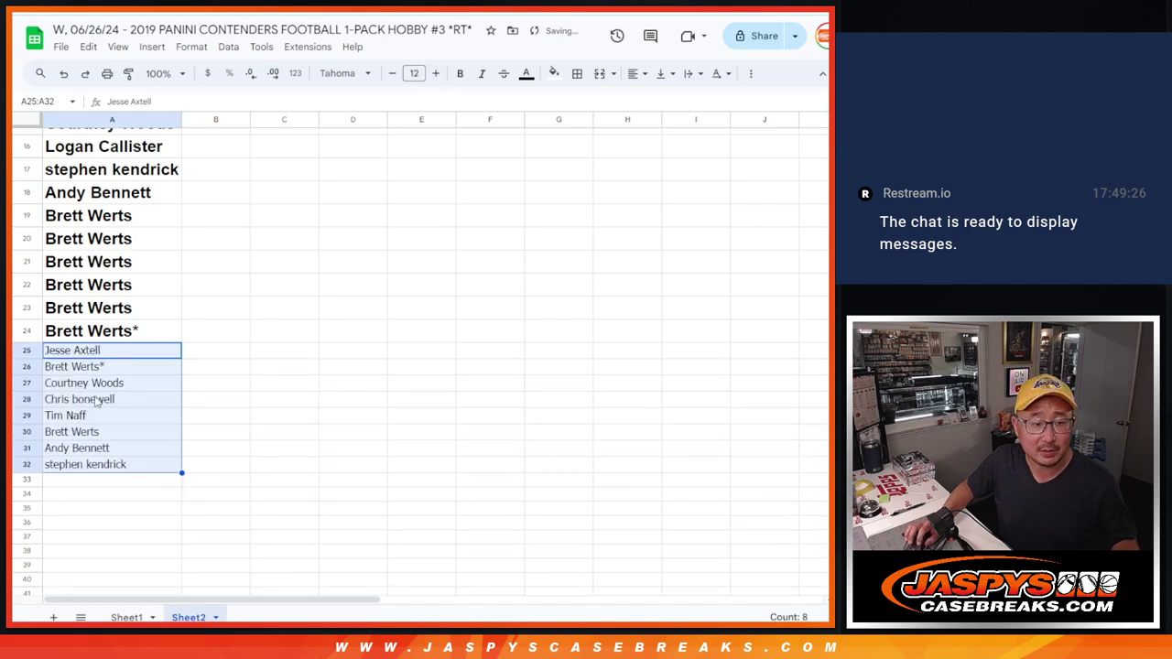
{"action": "left_click", "coordinate": [147, 352]}
Append a ^ to each name in A25–A32, then move back up to the full list.
{"action": "double_click", "coordinate": [113, 350]}
{"action": "type", "text": "*"}
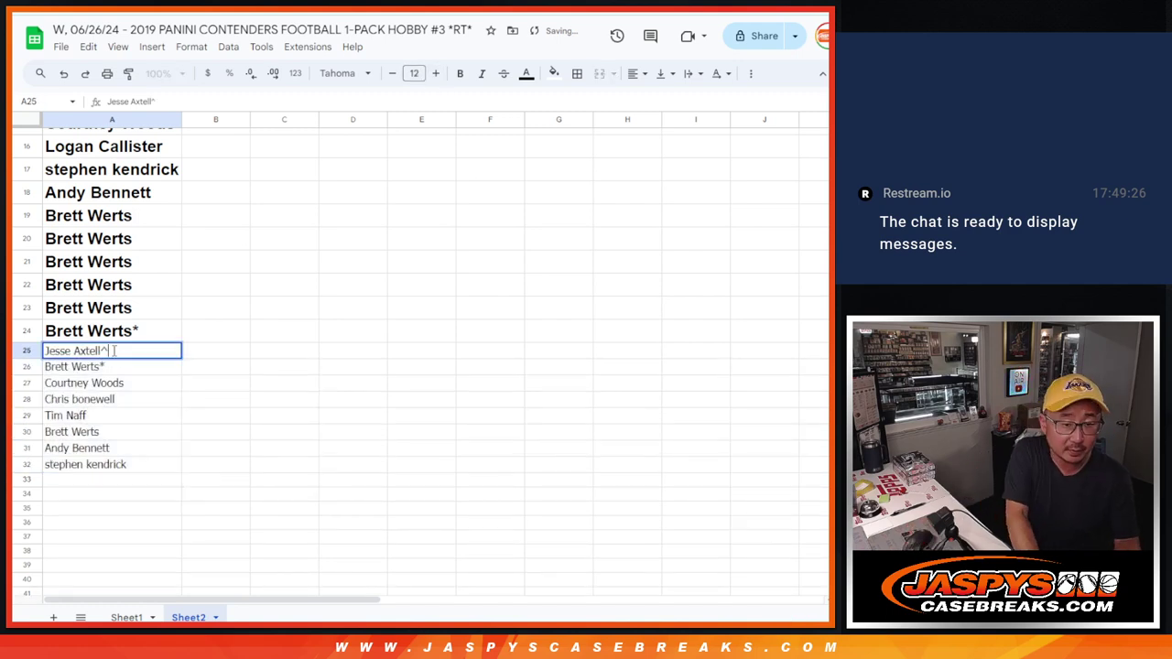
{"action": "key", "text": "Return"}
{"action": "key", "text": "Return"}
{"action": "type", "text": "^"}
{"action": "key", "text": "Return"}
{"action": "key", "text": "Return"}
{"action": "type", "text": "^"}
{"action": "key", "text": "Return"}
{"action": "key", "text": "Return"}
{"action": "type", "text": "^"}
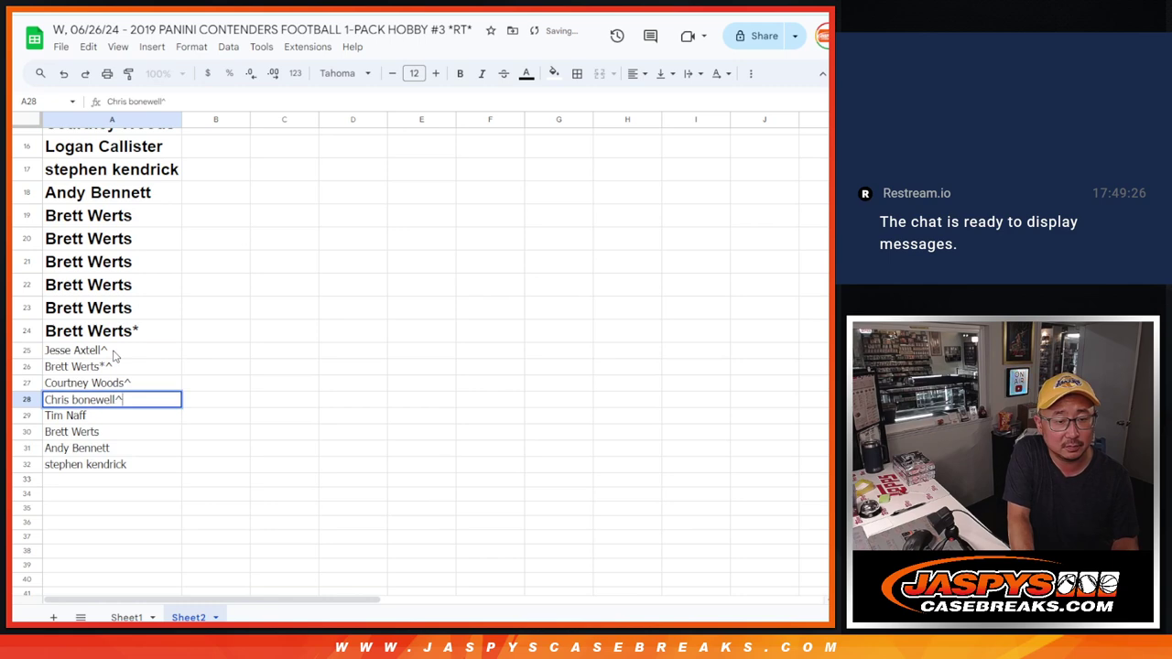
{"action": "key", "text": "Return"}
{"action": "key", "text": "Return"}
{"action": "key", "text": "asciicircum"}
{"action": "key", "text": "Return"}
{"action": "key", "text": "Return"}
{"action": "type", "text": "^"}
{"action": "key", "text": "Return"}
{"action": "key", "text": "Return"}
{"action": "type", "text": "^"}
{"action": "key", "text": "Return"}
{"action": "key", "text": "Return"}
{"action": "type", "text": "^"}
{"action": "key", "text": "Return"}
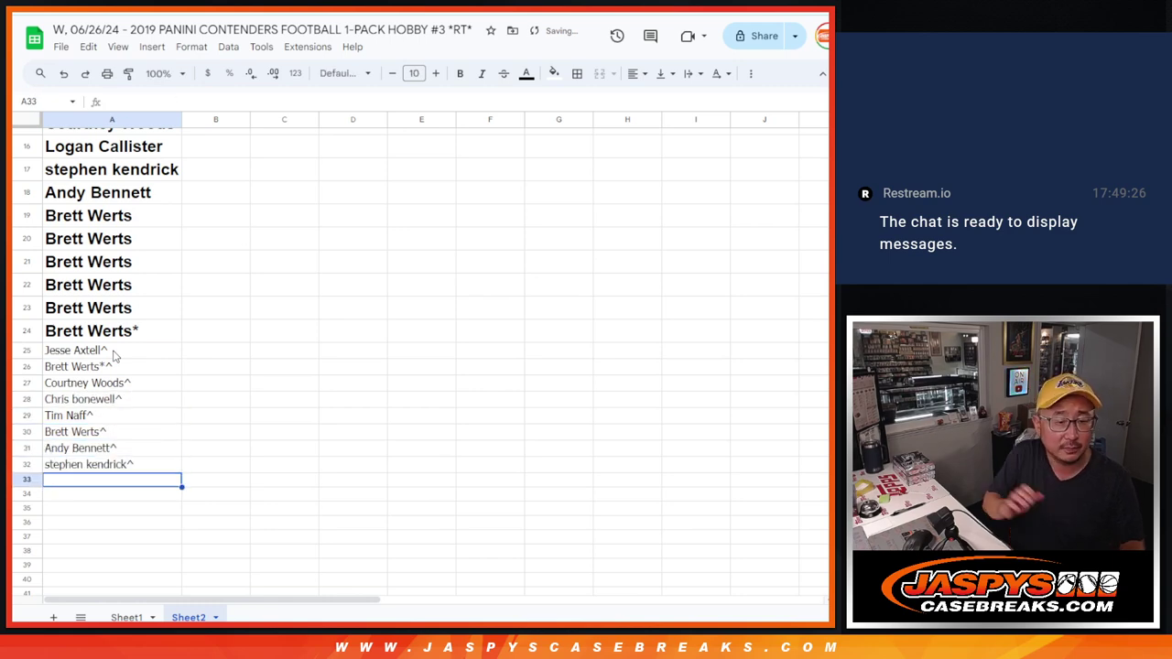
{"action": "key", "text": "Up"}
{"action": "scroll", "coordinate": [125, 367], "scroll_direction": "up", "scroll_amount": 5}
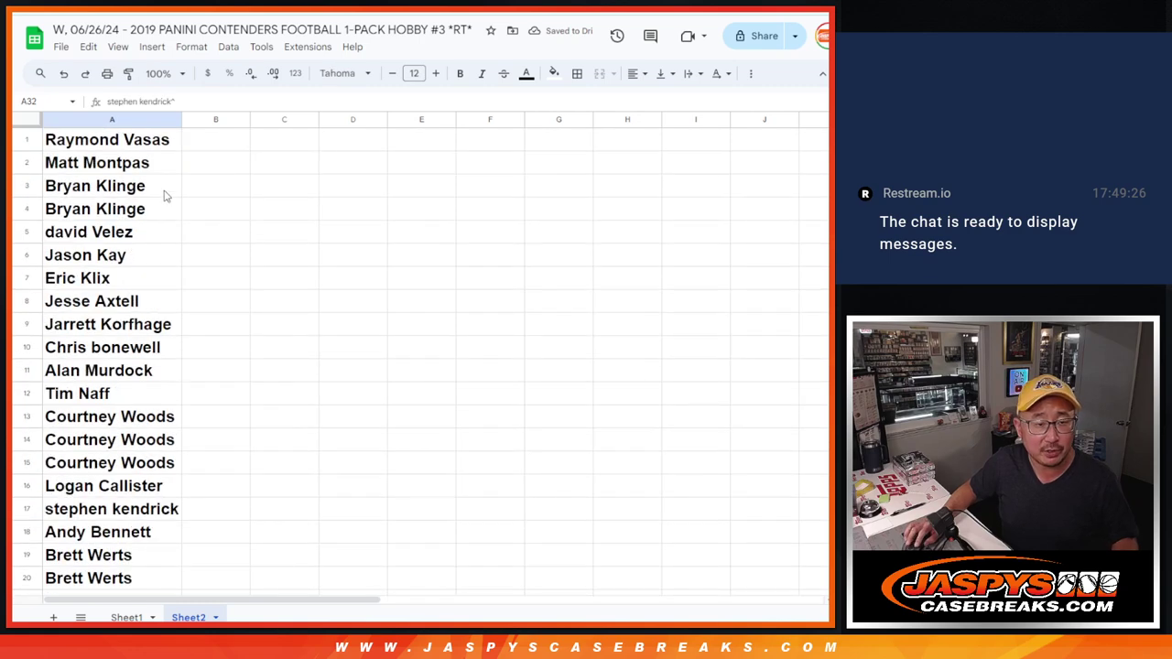
Copy the 32 names from Sheet2 and replace the List Randomizer contents with them.
{"action": "left_click", "coordinate": [156, 142], "text": "shift"}
{"action": "key", "text": "ctrl+c"}
{"action": "left_click", "coordinate": [127, 618]}
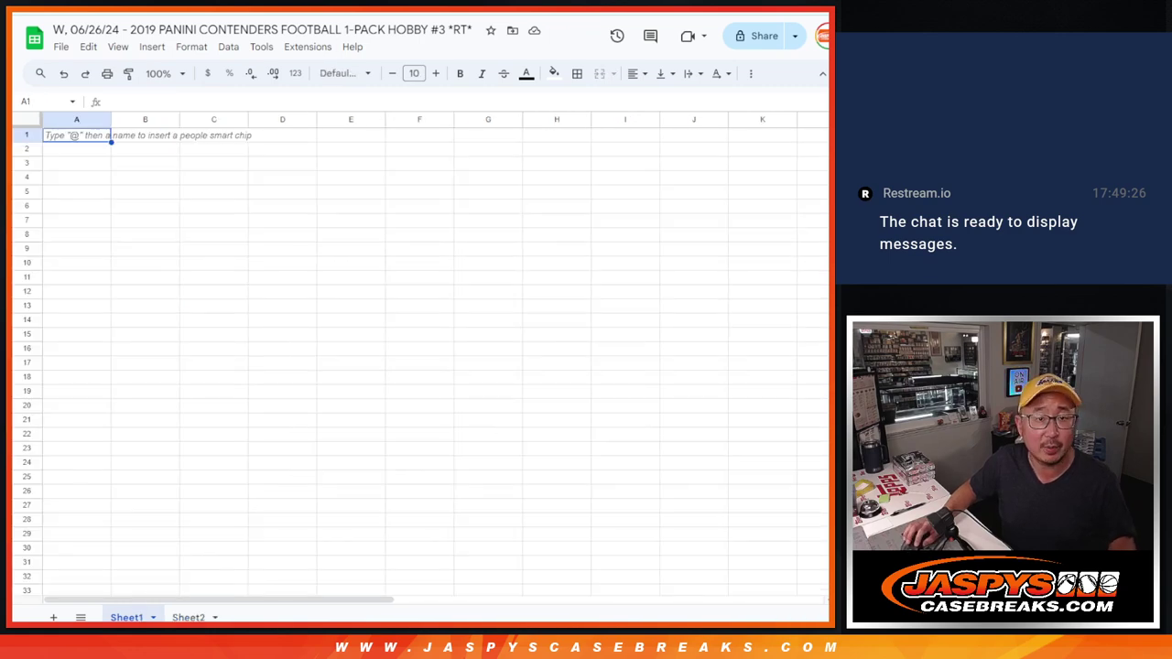
{"action": "key", "text": "ctrl+Tab"}
{"action": "left_click", "coordinate": [348, 463]}
{"action": "key", "text": "ctrl+a"}
{"action": "key", "text": "BackSpace"}
{"action": "key", "text": "ctrl+v"}
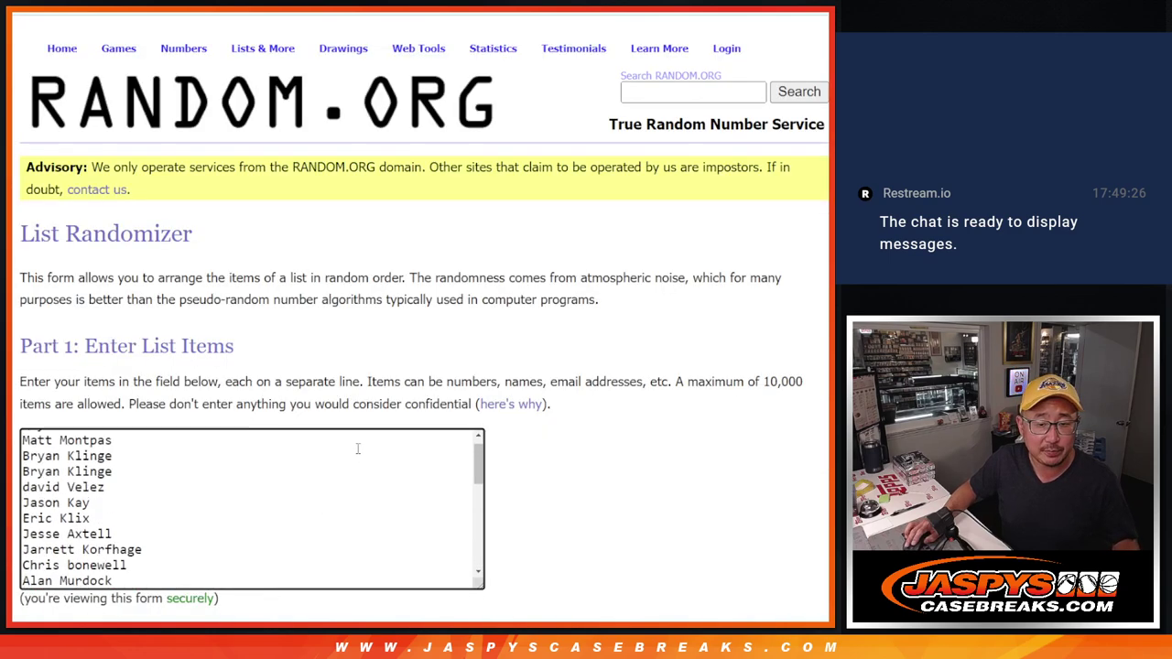
Roll the two dice and shuffle the 32-name list six times.
{"action": "key", "text": "ctrl+Tab"}
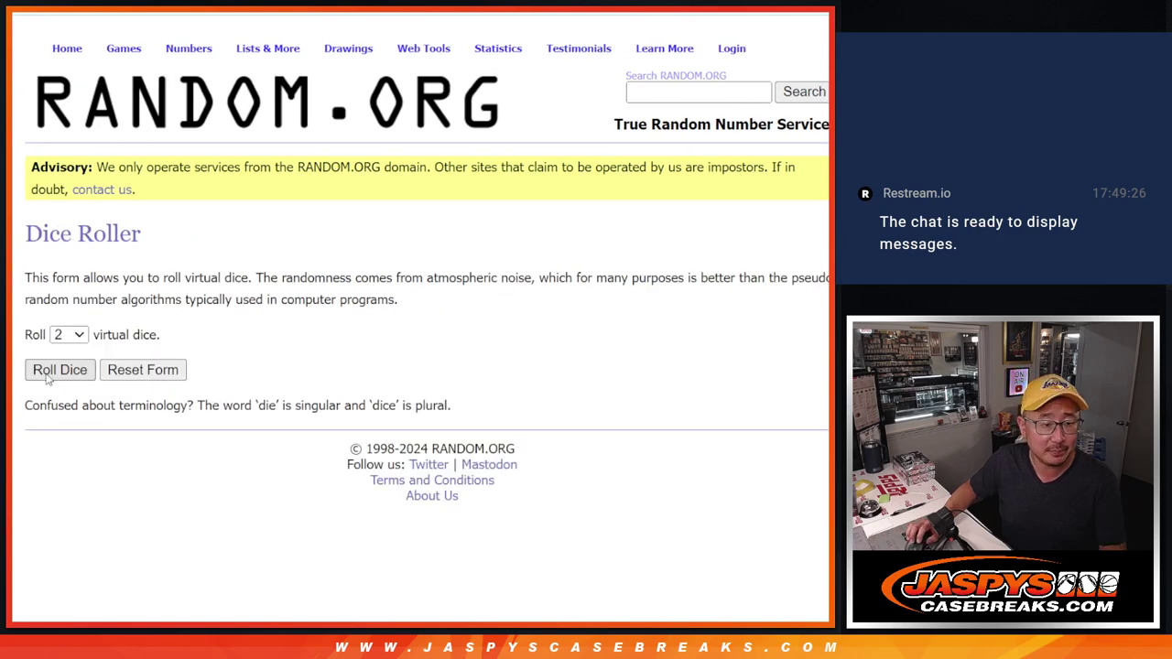
{"action": "left_click", "coordinate": [55, 371]}
{"action": "key", "text": "ctrl+shift+Tab"}
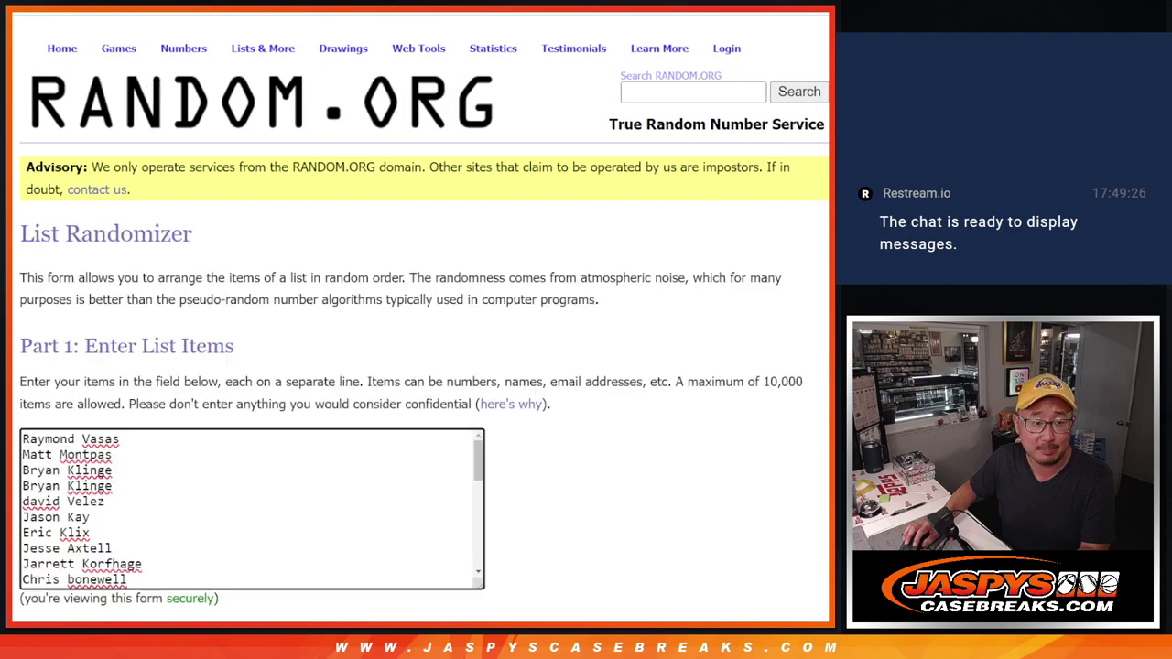
{"action": "scroll", "coordinate": [317, 398], "scroll_direction": "down", "scroll_amount": 2}
{"action": "left_click", "coordinate": [57, 506]}
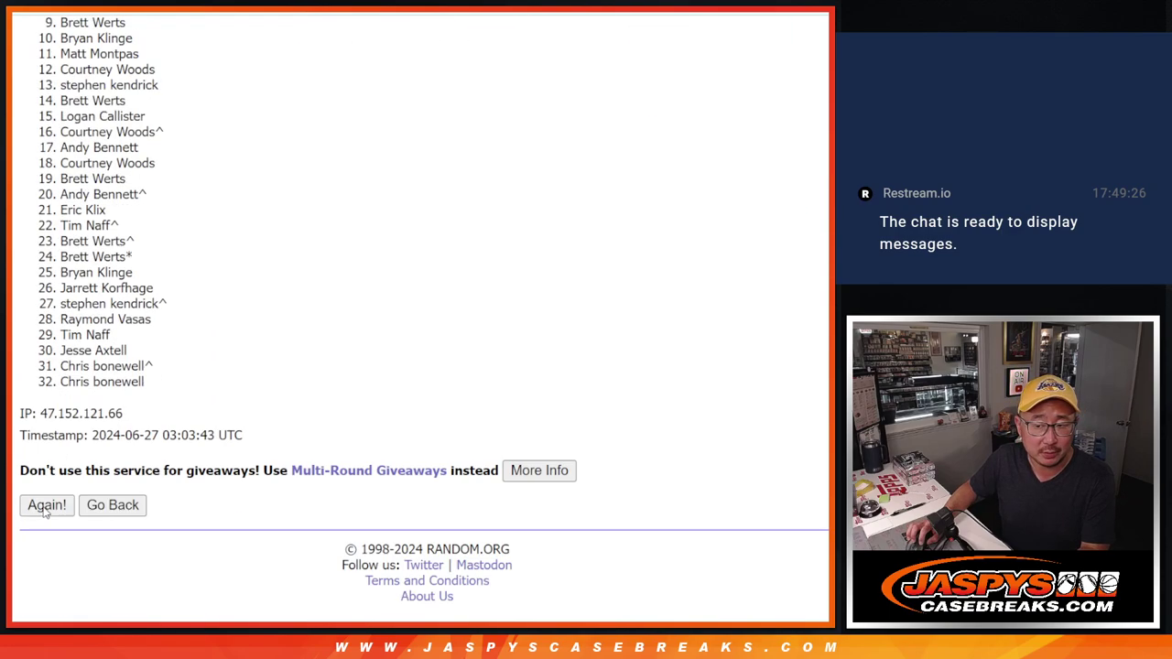
{"action": "left_click", "coordinate": [44, 510]}
{"action": "left_click", "coordinate": [44, 508]}
{"action": "left_click", "coordinate": [44, 508]}
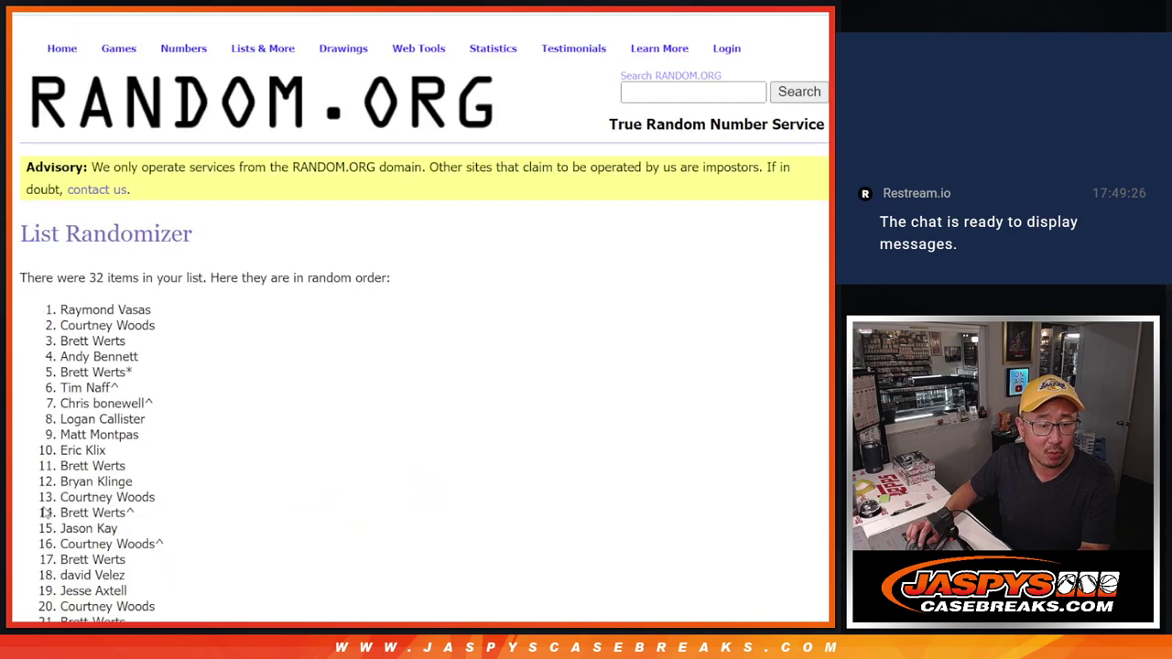
{"action": "left_click", "coordinate": [44, 508]}
{"action": "left_click", "coordinate": [44, 508]}
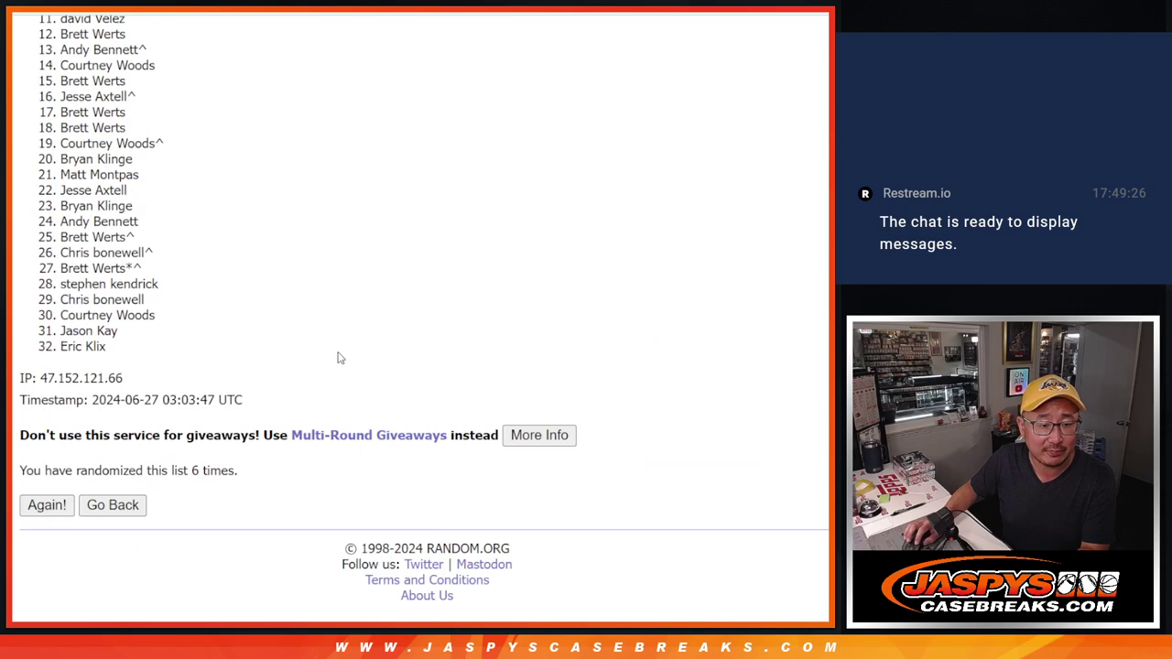
Copy the final shuffled order and paste it into column A of Sheet1.
{"action": "scroll", "coordinate": [303, 361], "scroll_direction": "up", "scroll_amount": 2}
{"action": "scroll", "coordinate": [62, 66], "scroll_direction": "up", "scroll_amount": 1}
{"action": "left_click_drag", "start_coordinate": [61, 64], "coordinate": [143, 552]}
{"action": "scroll", "coordinate": [143, 552], "scroll_direction": "down", "scroll_amount": 1}
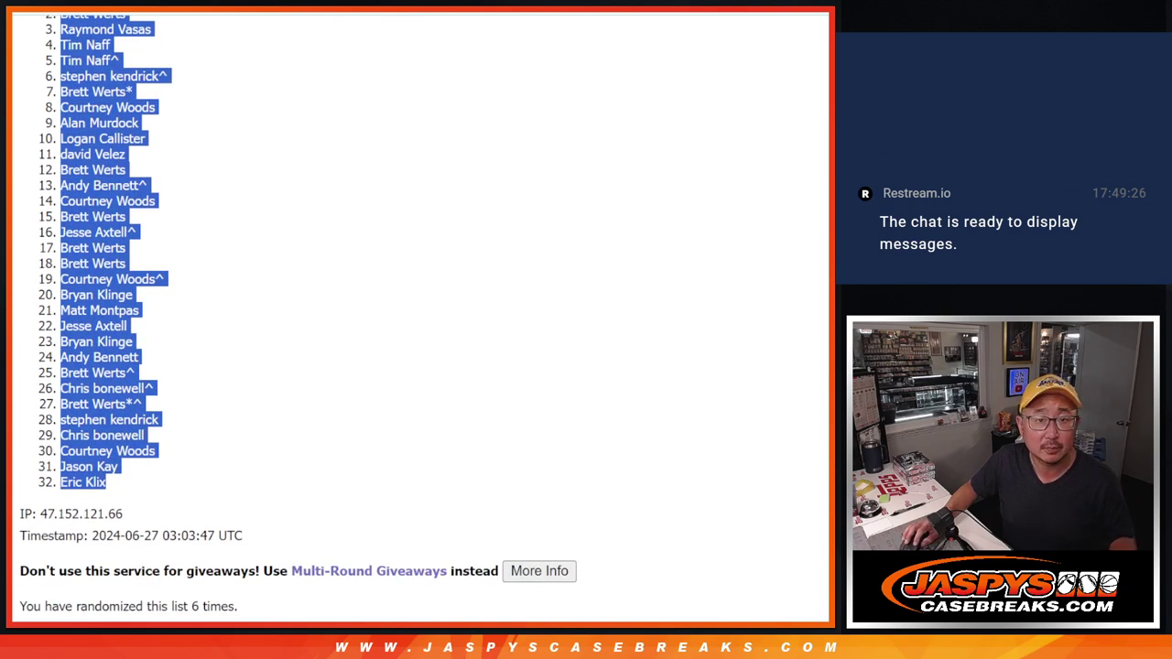
{"action": "key", "text": "alt+Tab"}
{"action": "key", "text": "ctrl+v"}
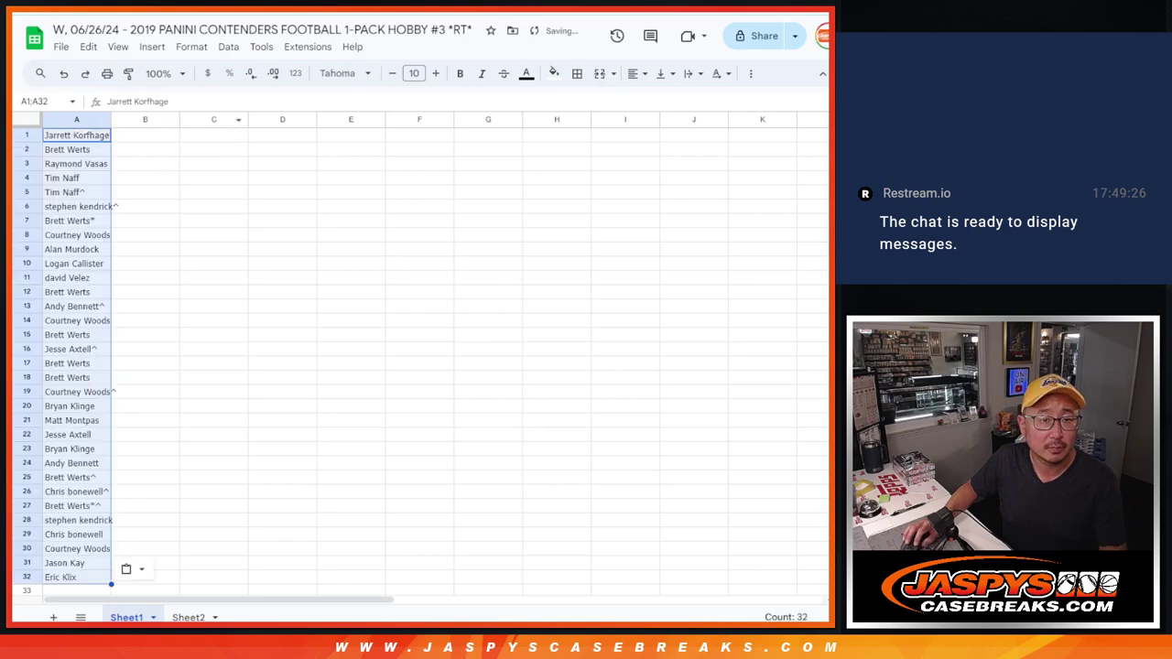
{"action": "key", "text": "alt+Tab"}
Shuffle the 32 NFL teams six times.
{"action": "key", "text": "ctrl+Tab"}
{"action": "scroll", "coordinate": [602, 323], "scroll_direction": "down", "scroll_amount": 3}
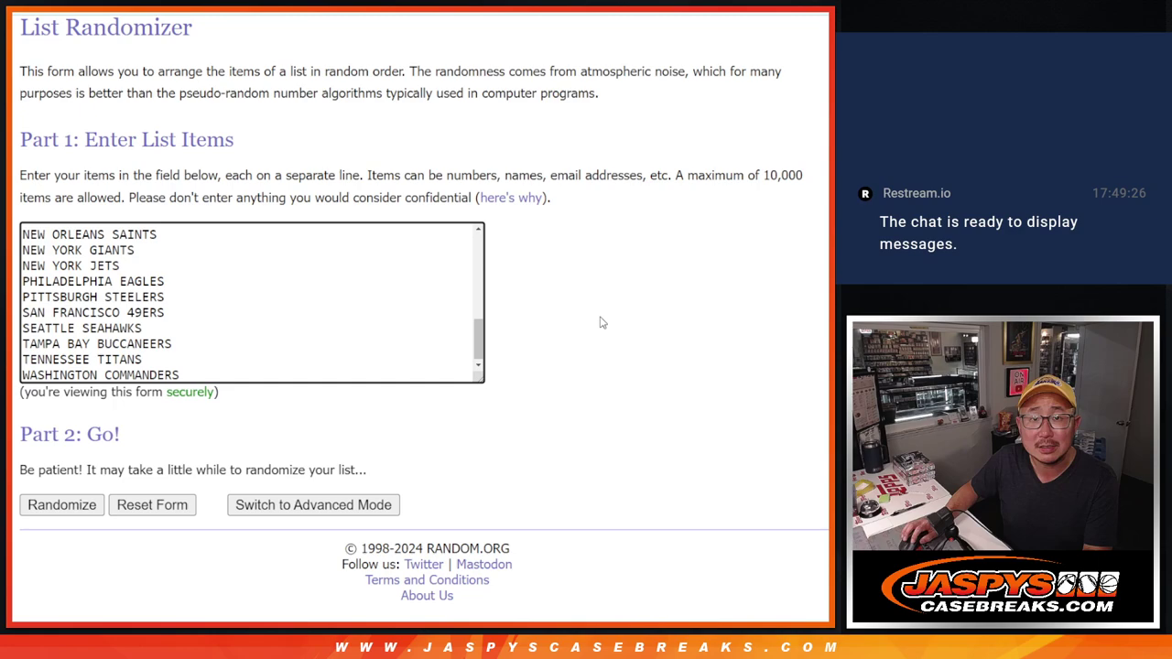
{"action": "left_click", "coordinate": [43, 509]}
{"action": "scroll", "coordinate": [43, 510], "scroll_direction": "down", "scroll_amount": 5}
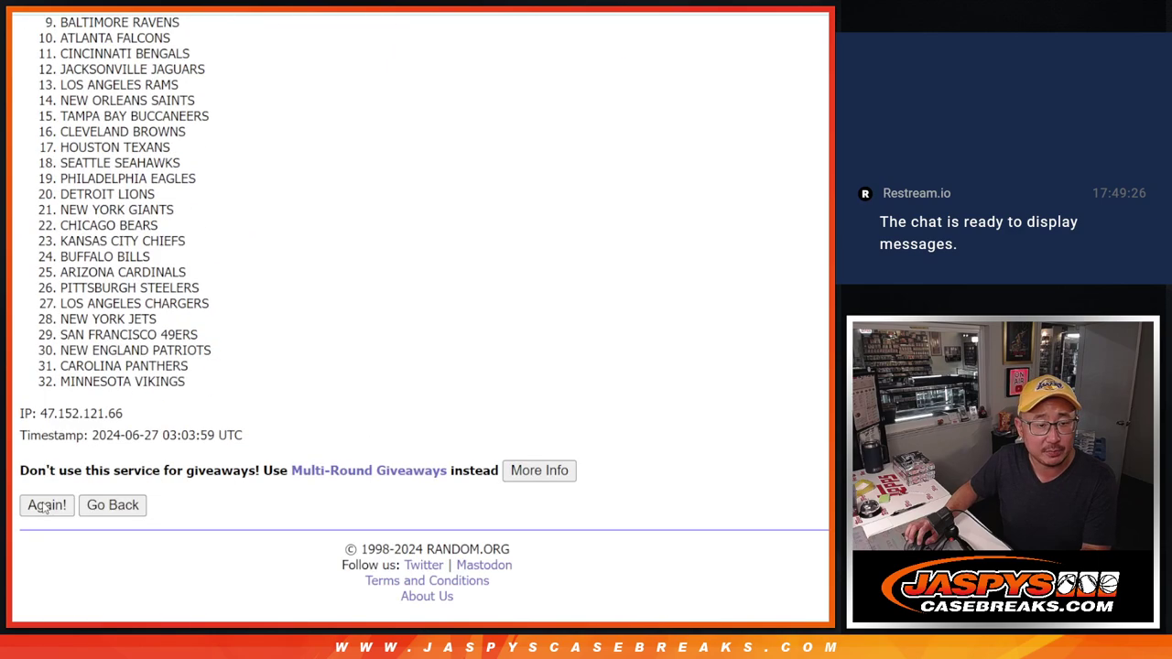
{"action": "left_click", "coordinate": [43, 506]}
{"action": "scroll", "coordinate": [43, 509], "scroll_direction": "down", "scroll_amount": 5}
{"action": "left_click", "coordinate": [43, 507]}
{"action": "scroll", "coordinate": [43, 506], "scroll_direction": "down", "scroll_amount": 5}
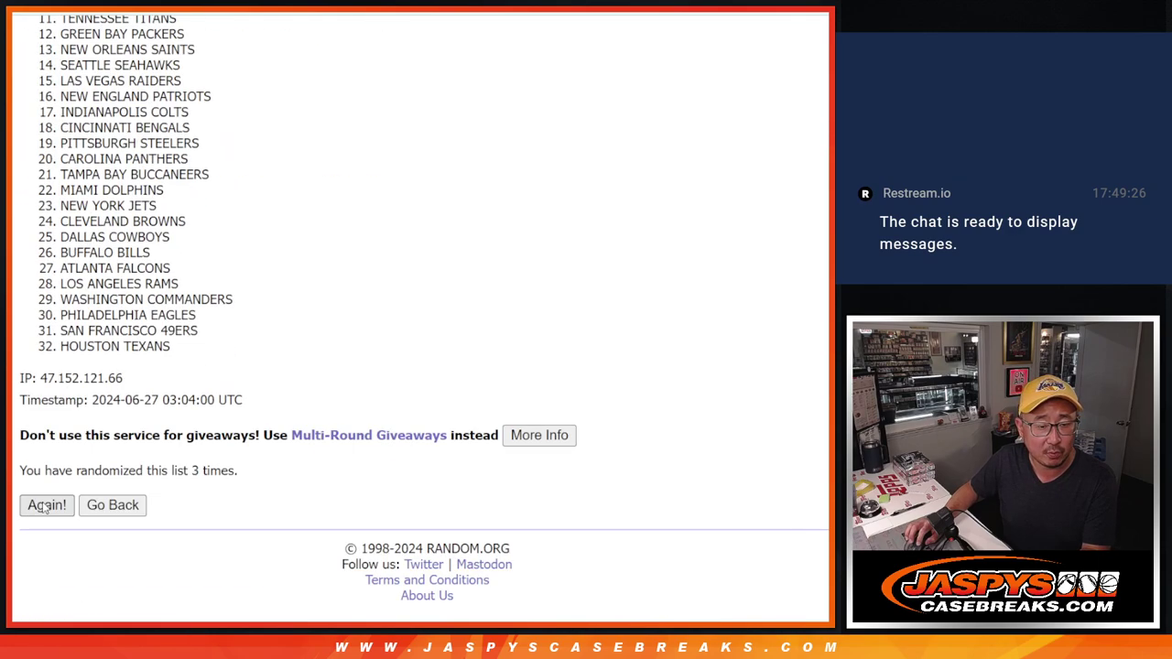
{"action": "left_click", "coordinate": [43, 507]}
{"action": "scroll", "coordinate": [43, 506], "scroll_direction": "down", "scroll_amount": 5}
{"action": "left_click", "coordinate": [43, 507]}
{"action": "scroll", "coordinate": [43, 506], "scroll_direction": "down", "scroll_amount": 4}
{"action": "left_click", "coordinate": [43, 507]}
{"action": "scroll", "coordinate": [374, 339], "scroll_direction": "down", "scroll_amount": 5}
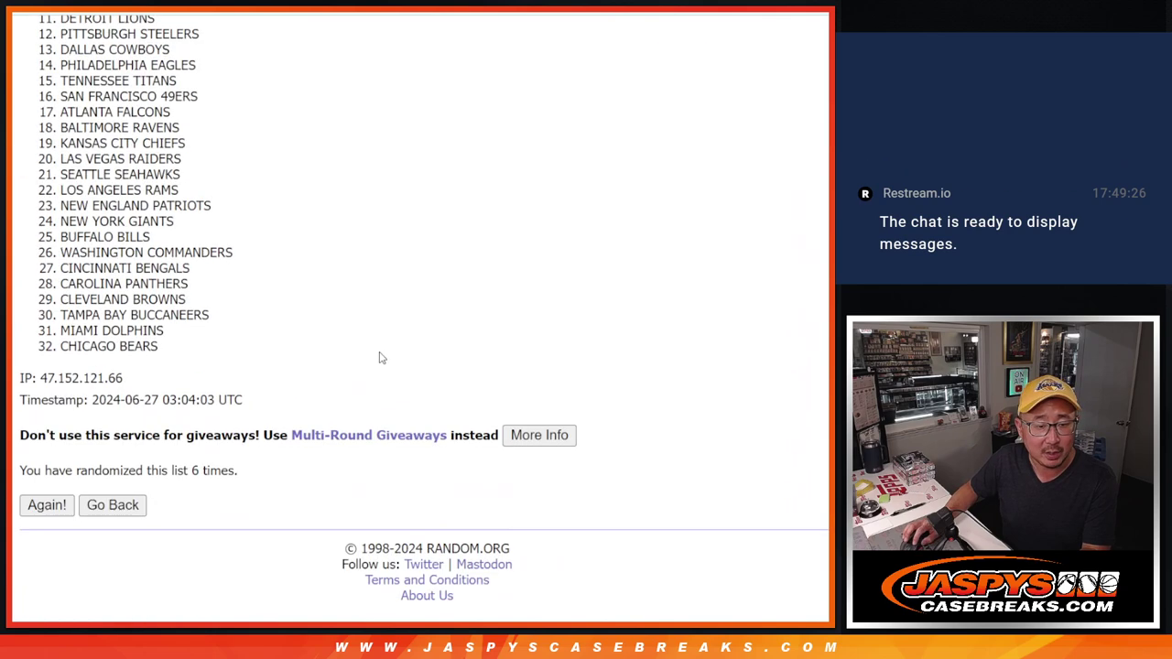
Select the full randomized team list, Los Angeles Chargers through Chicago Bears.
{"action": "scroll", "coordinate": [345, 396], "scroll_direction": "up", "scroll_amount": 2}
{"action": "scroll", "coordinate": [346, 396], "scroll_direction": "up", "scroll_amount": 2}
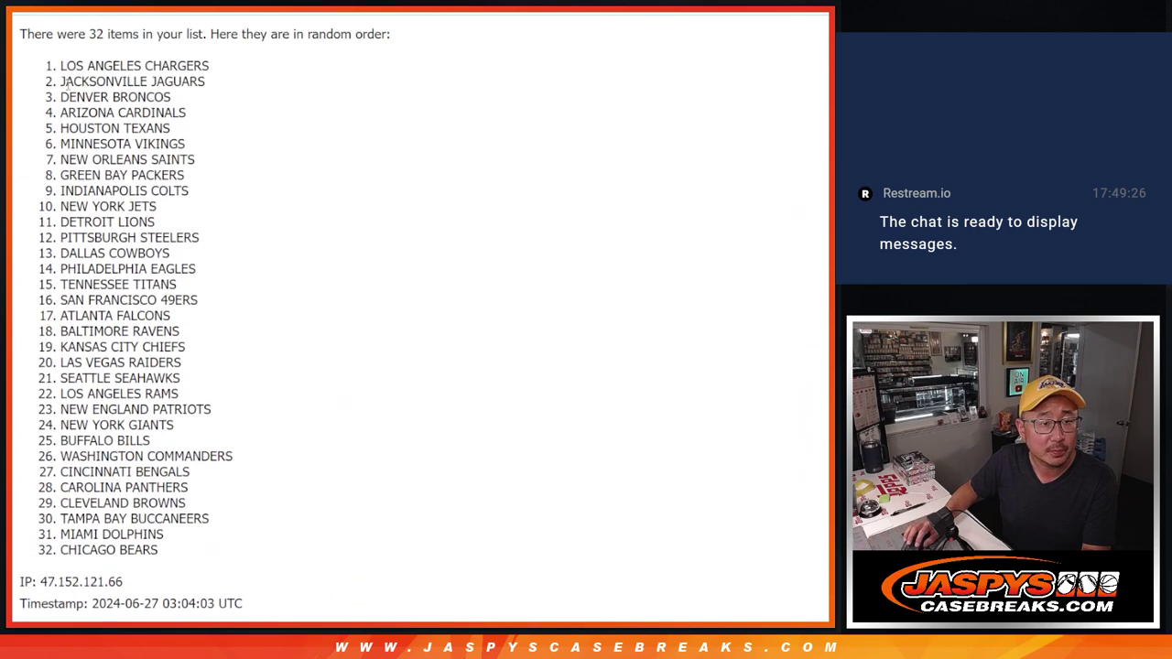
{"action": "left_click_drag", "start_coordinate": [58, 62], "coordinate": [171, 555]}
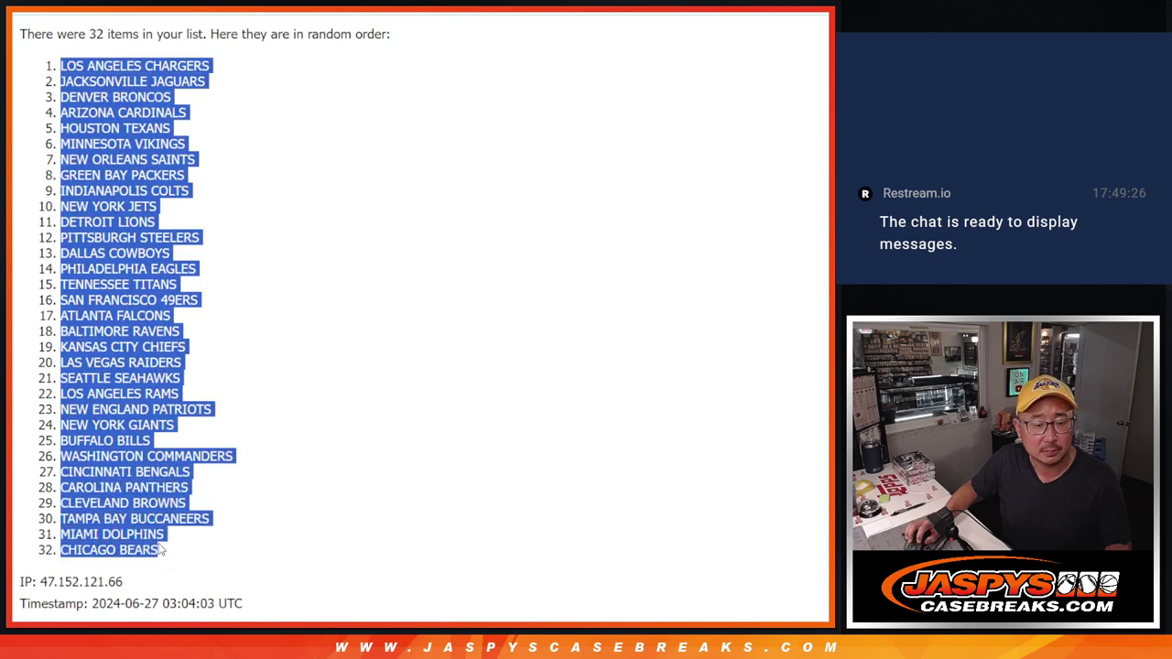
{"action": "scroll", "coordinate": [289, 516], "scroll_direction": "down", "scroll_amount": 2}
Paste the randomized team list into column B beside the names, starting at B1.
{"action": "key", "text": "ctrl+c"}
{"action": "key", "text": "alt+Tab"}
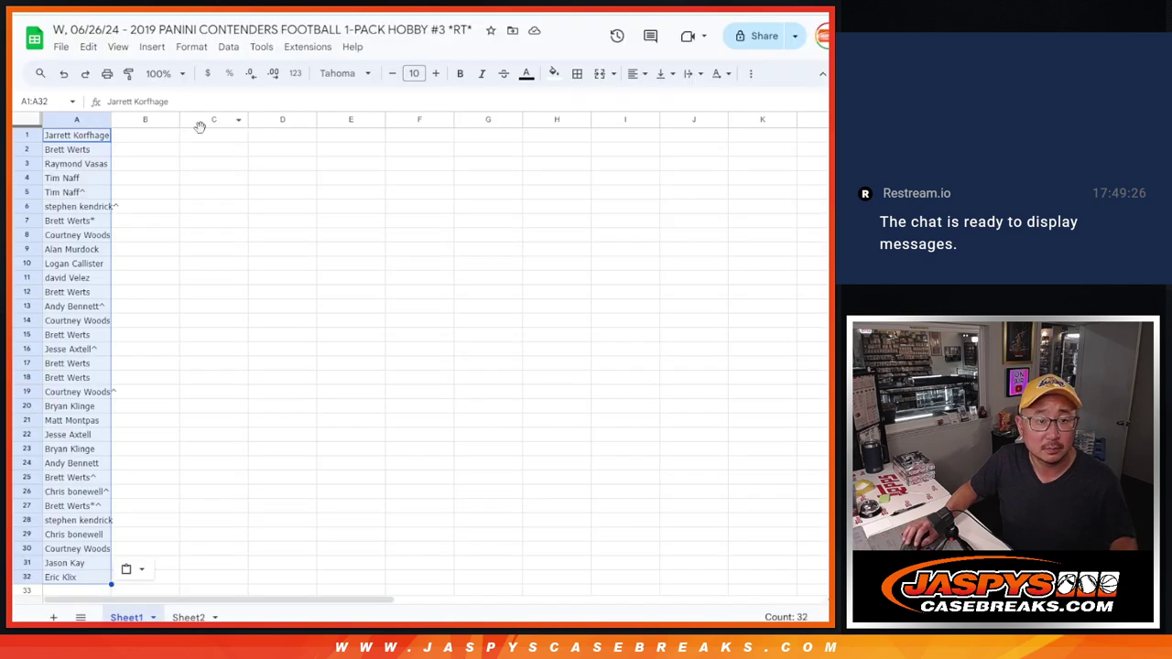
{"action": "left_click", "coordinate": [151, 136]}
{"action": "key", "text": "ctrl+v"}
Set the whole sheet's font to Zen Antique Soft, zoom to 150%, and auto-fit columns A and B.
{"action": "left_click", "coordinate": [28, 122]}
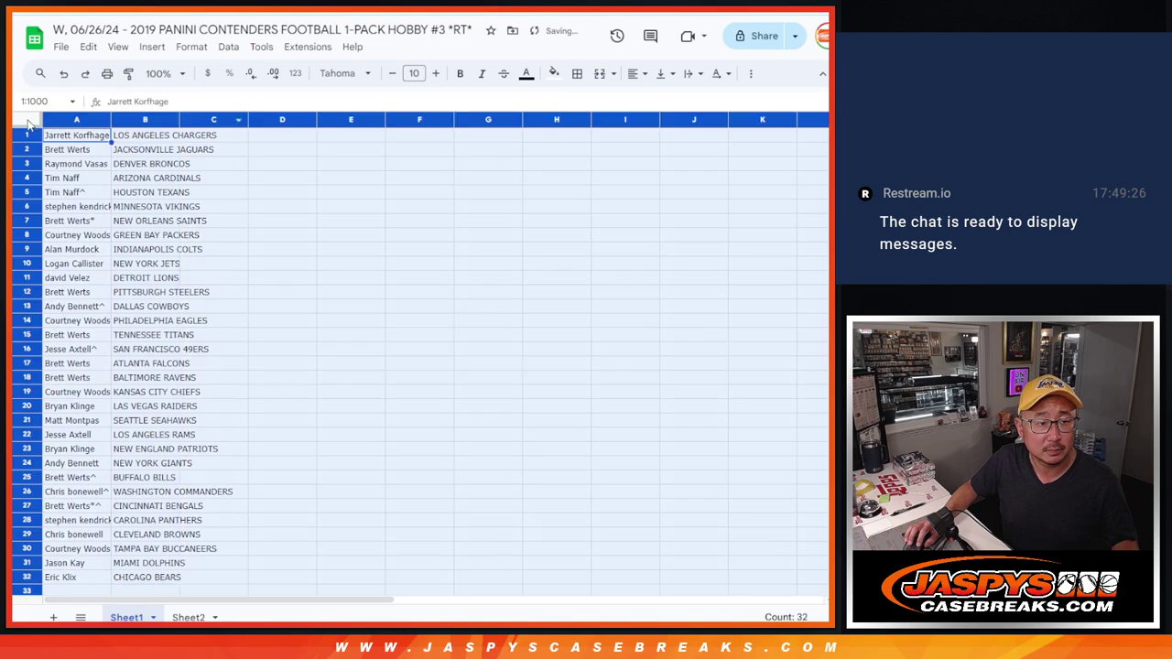
{"action": "left_click", "coordinate": [343, 73]}
{"action": "left_click", "coordinate": [371, 210]}
{"action": "left_click", "coordinate": [344, 74]}
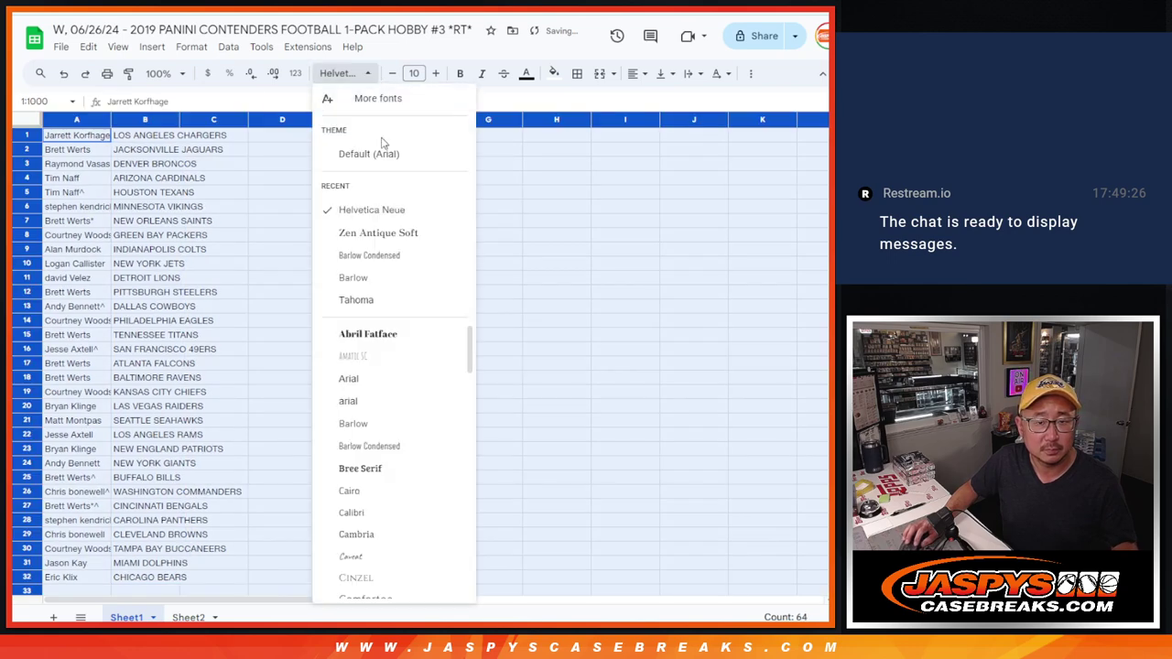
{"action": "left_click", "coordinate": [378, 232]}
{"action": "left_click", "coordinate": [414, 74]}
{"action": "left_click", "coordinate": [165, 74]}
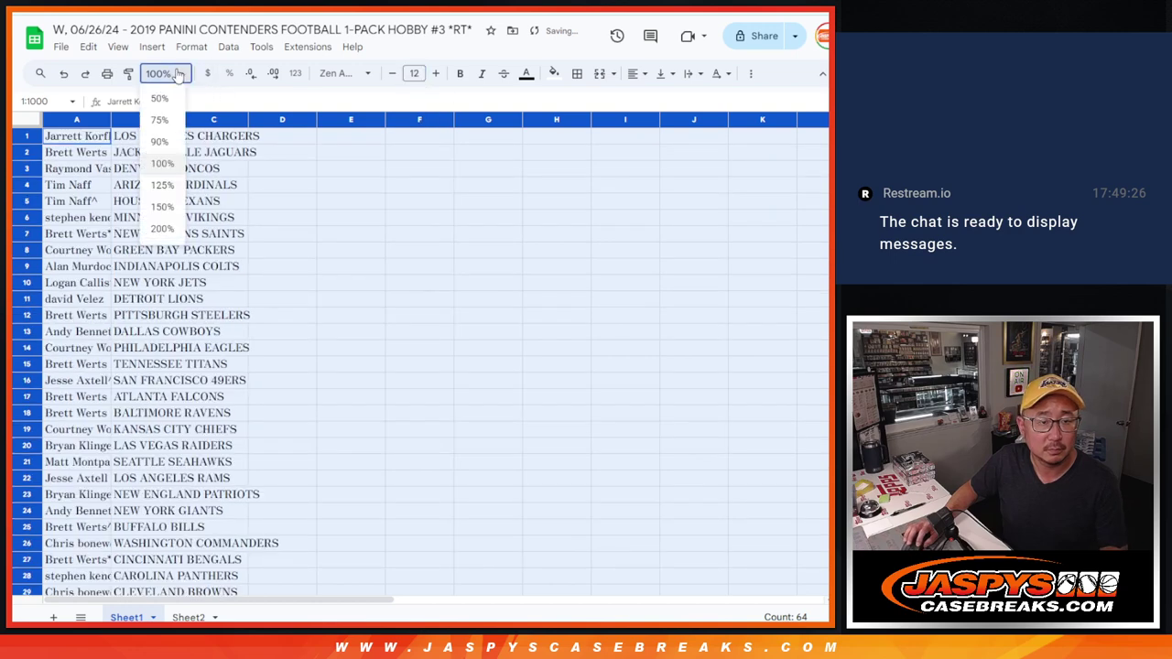
{"action": "left_click", "coordinate": [160, 205]}
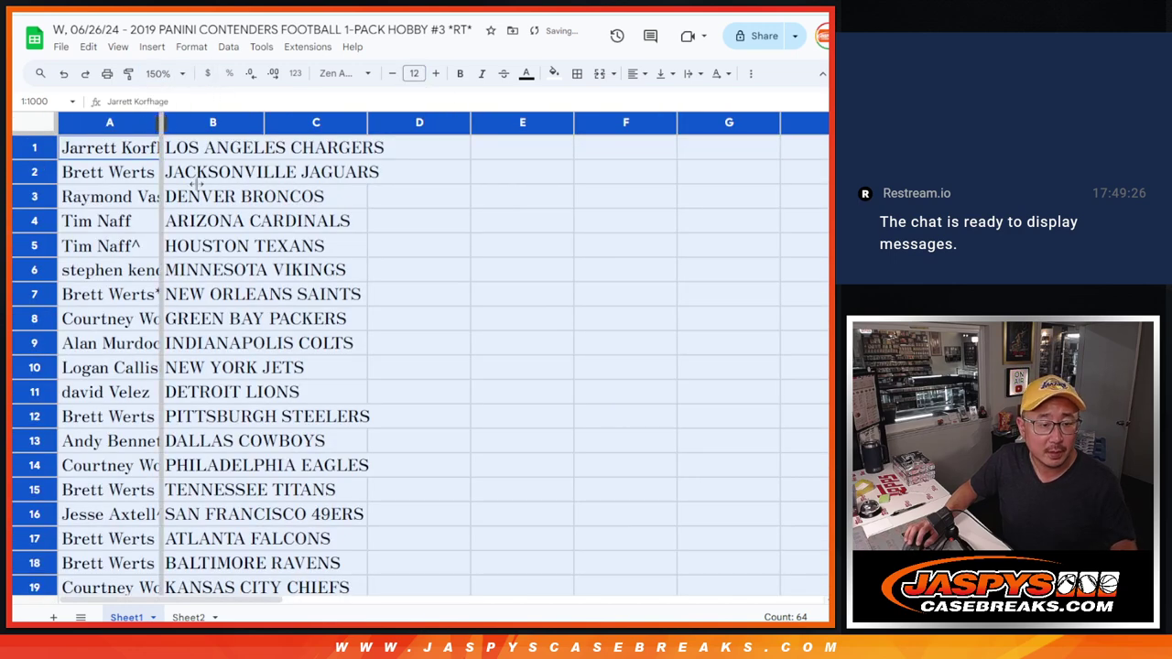
{"action": "double_click", "coordinate": [158, 122]}
Select the name-team pairs A17:B32 and reduce the zoom to 75%.
{"action": "left_click", "coordinate": [409, 525], "text": "shift"}
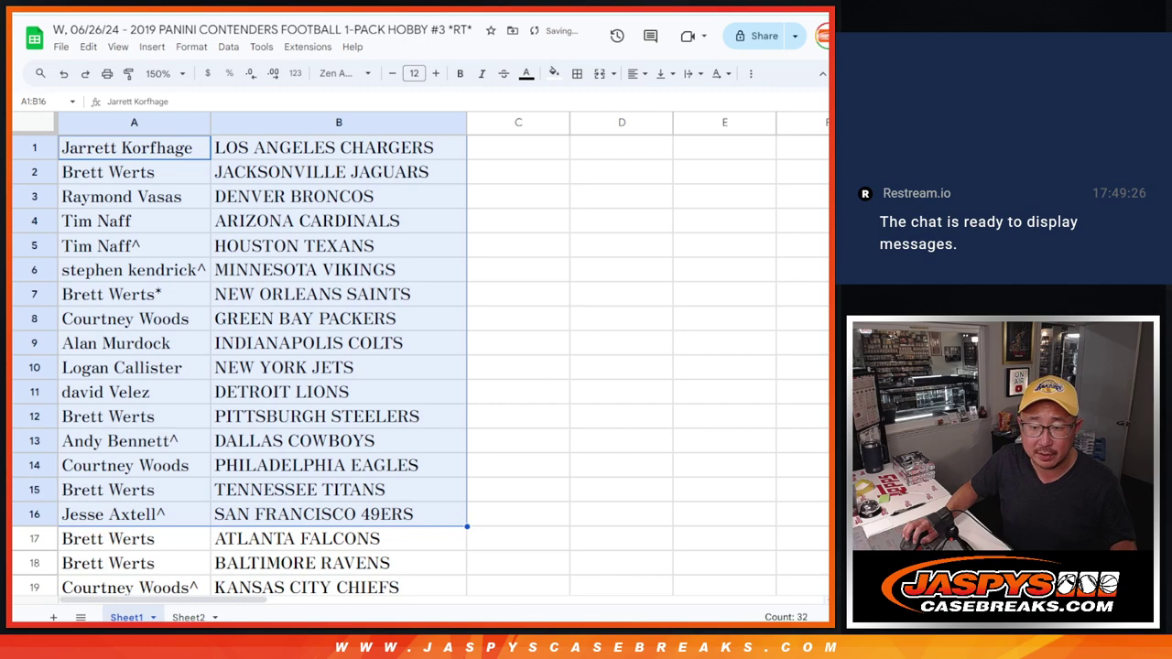
{"action": "scroll", "coordinate": [163, 188], "scroll_direction": "down", "scroll_amount": 5}
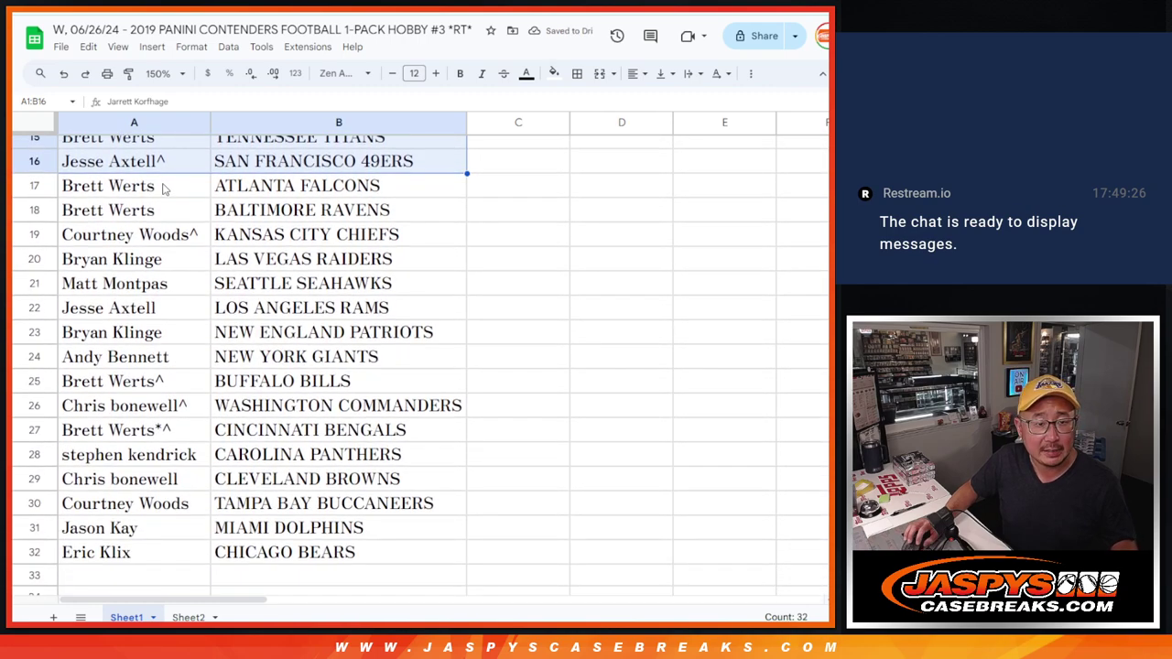
{"action": "left_click", "coordinate": [163, 188]}
{"action": "left_click", "coordinate": [286, 550], "text": "shift"}
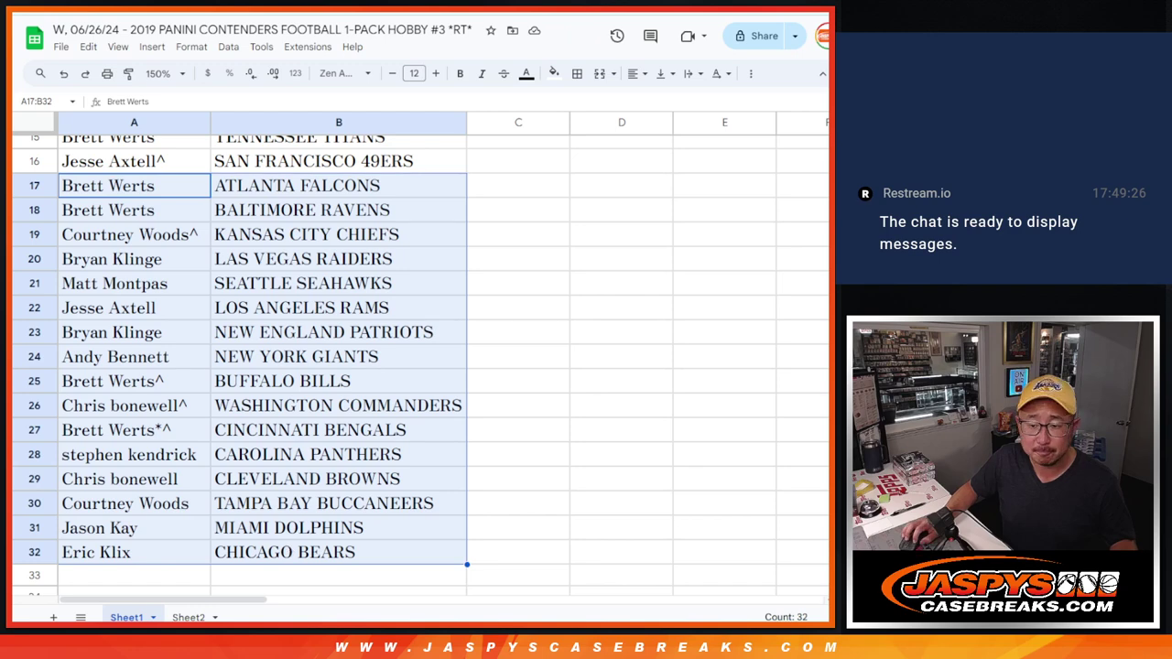
{"action": "scroll", "coordinate": [274, 366], "scroll_direction": "up", "scroll_amount": 5}
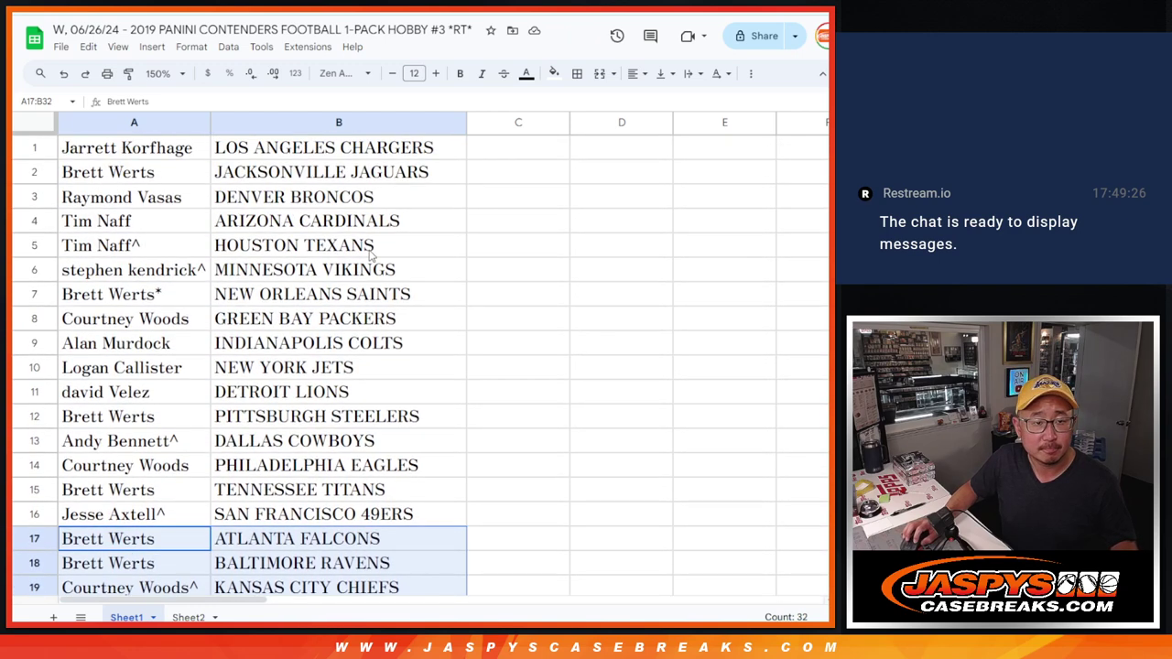
{"action": "left_click", "coordinate": [179, 81]}
{"action": "left_click", "coordinate": [163, 121]}
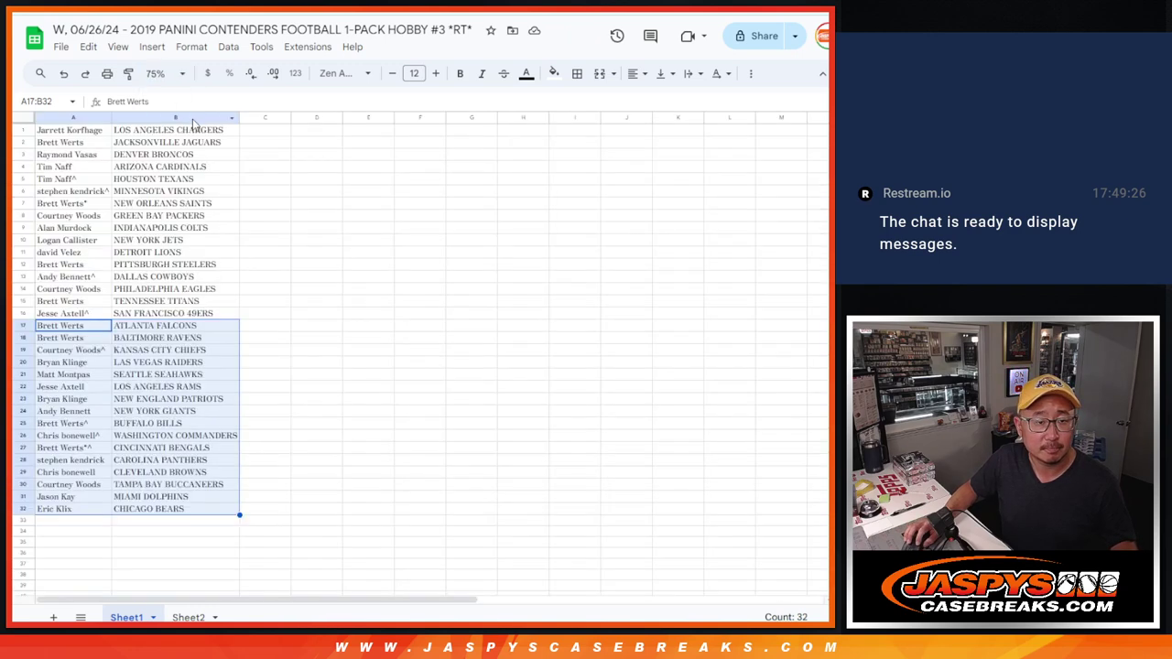
Sort the rows A to Z by team and apply all borders to the list.
{"action": "right_click", "coordinate": [192, 119]}
{"action": "left_click", "coordinate": [252, 403]}
{"action": "left_click", "coordinate": [73, 129]}
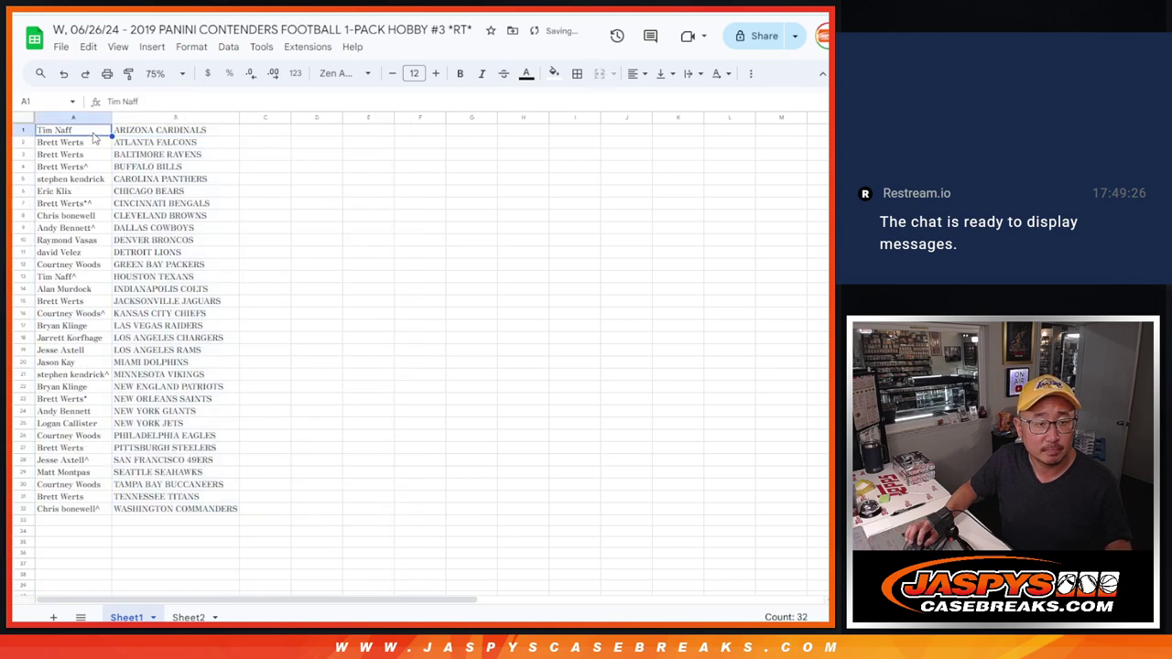
{"action": "key", "text": "ctrl+a"}
{"action": "left_click", "coordinate": [577, 73]}
{"action": "left_click", "coordinate": [585, 102]}
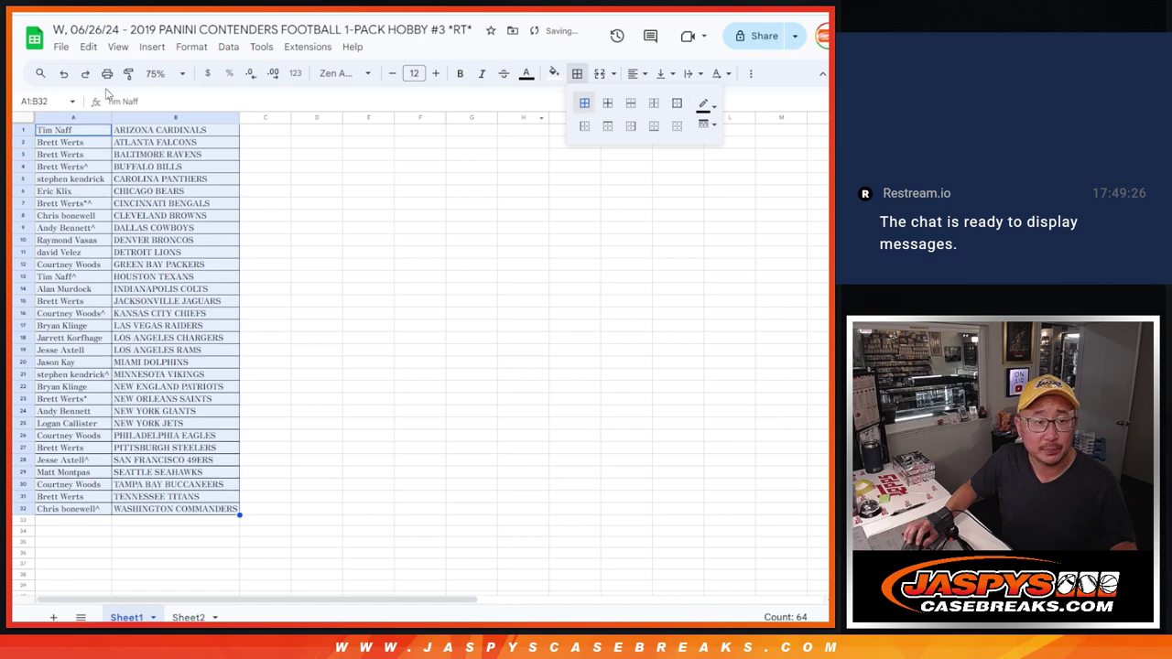
Print the sheet in portrait with the workbook title as header.
{"action": "left_click", "coordinate": [107, 73]}
{"action": "left_click", "coordinate": [752, 213]}
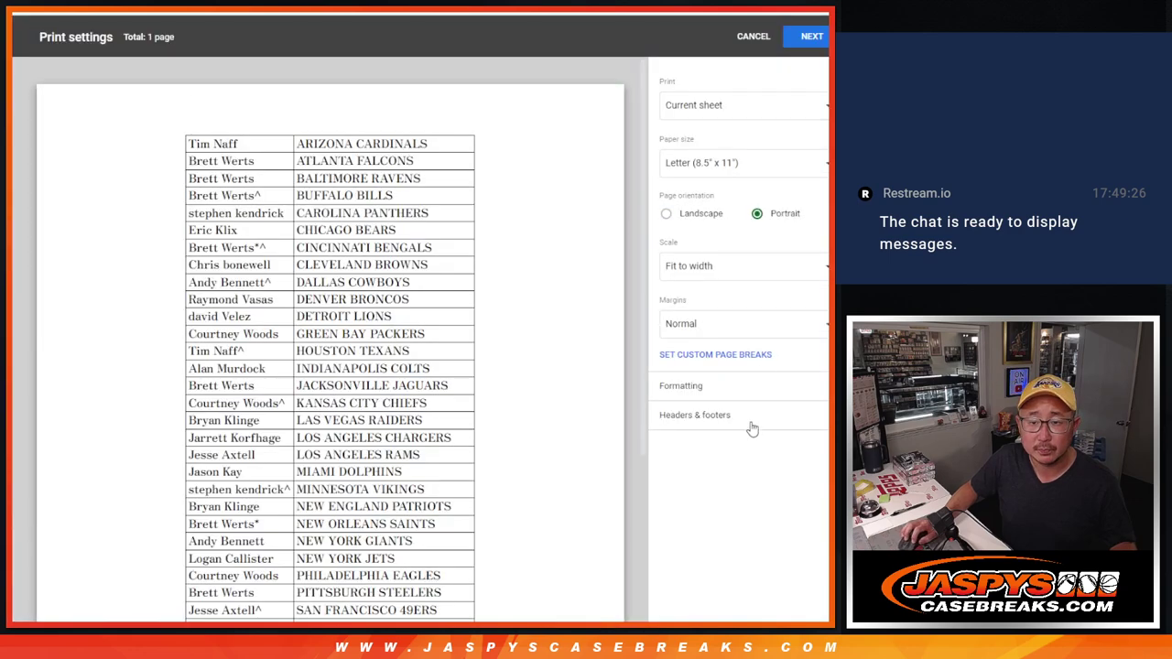
{"action": "left_click", "coordinate": [738, 417]}
{"action": "left_click", "coordinate": [666, 467]}
{"action": "left_click", "coordinate": [806, 46]}
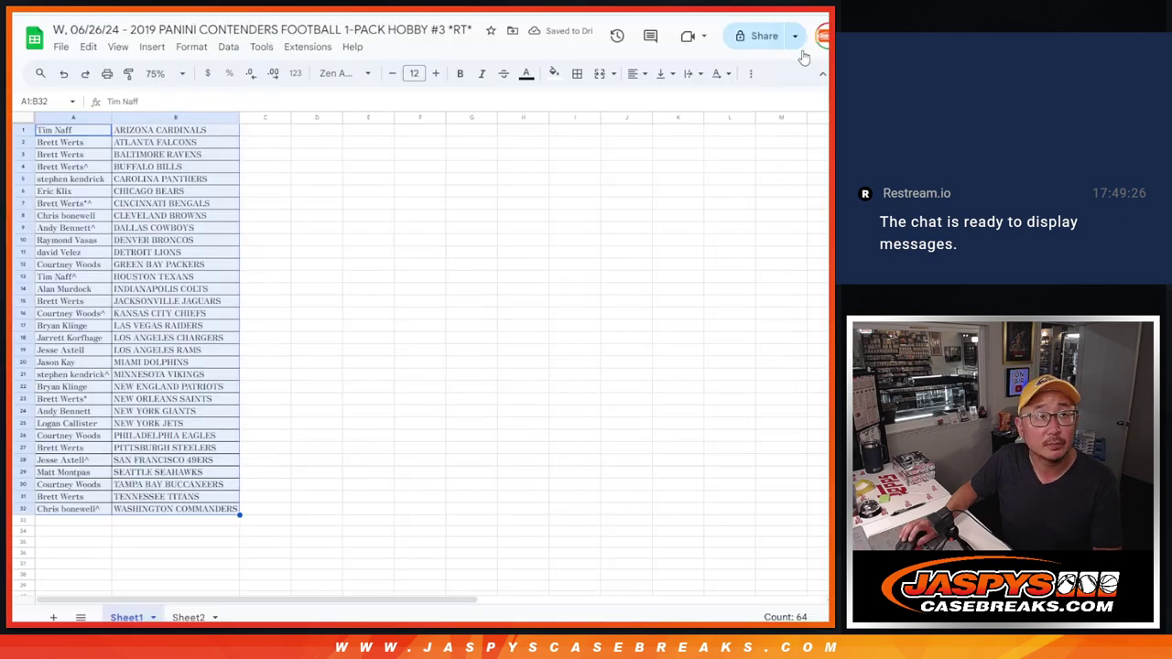
{"action": "key", "text": "Return"}
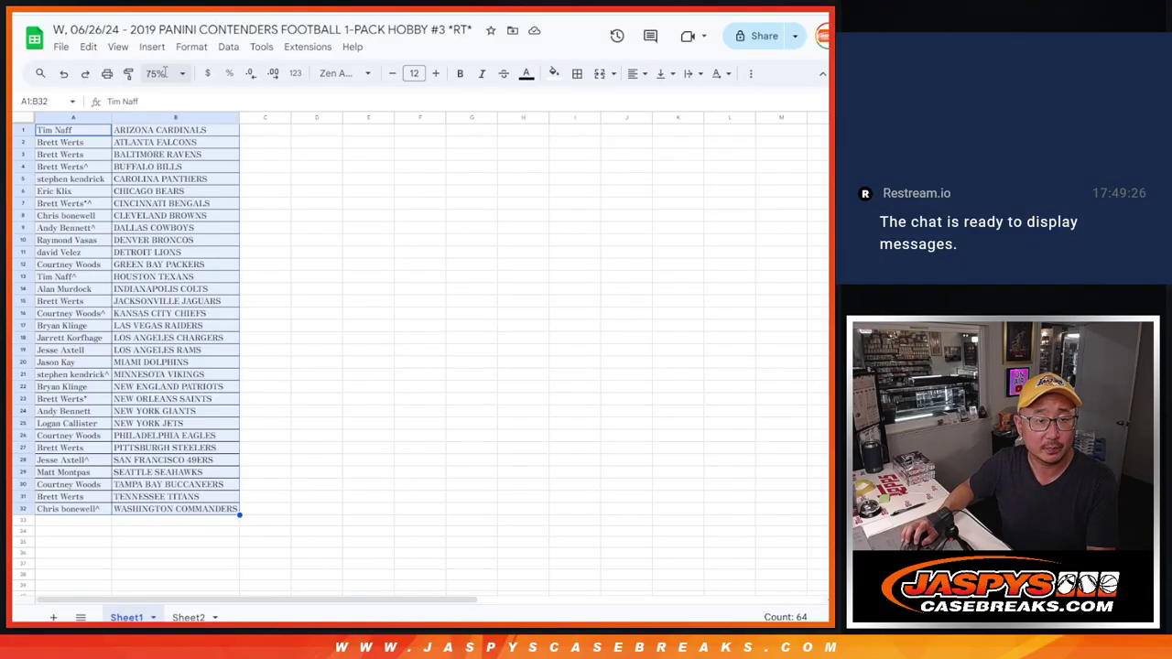
At 88% zoom, take names A1:A32, then highlight 4X FLAWLESS on the product page.
{"action": "left_click", "coordinate": [165, 74]}
{"action": "left_click", "coordinate": [158, 137]}
{"action": "left_click", "coordinate": [91, 136]}
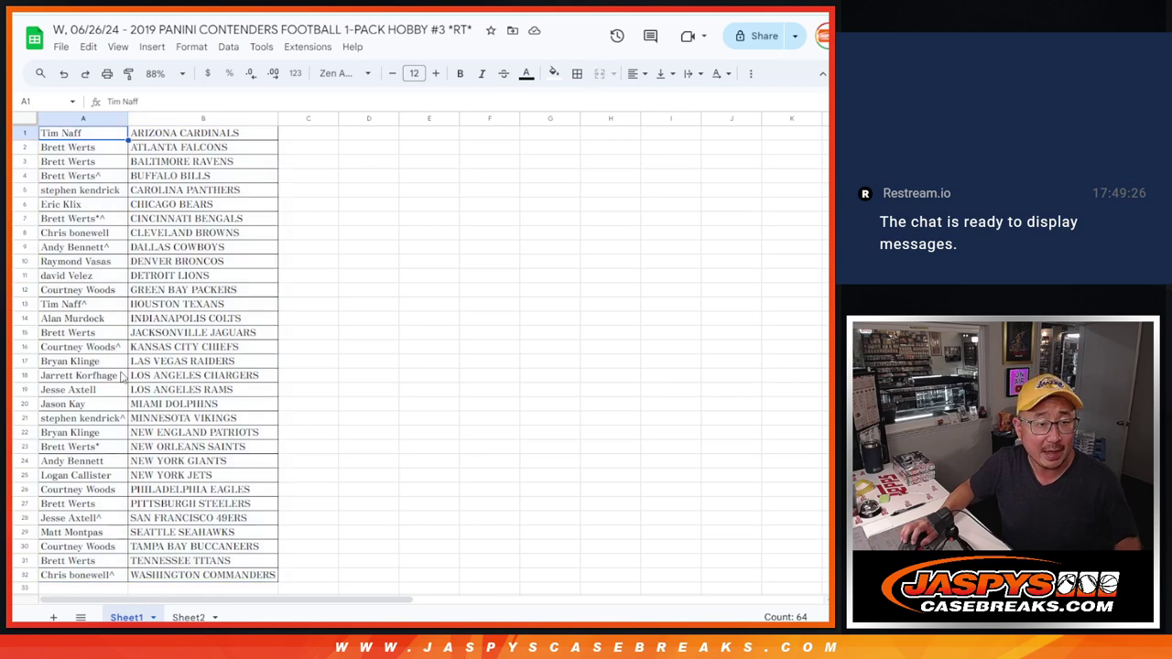
{"action": "left_click", "coordinate": [91, 575], "text": "shift"}
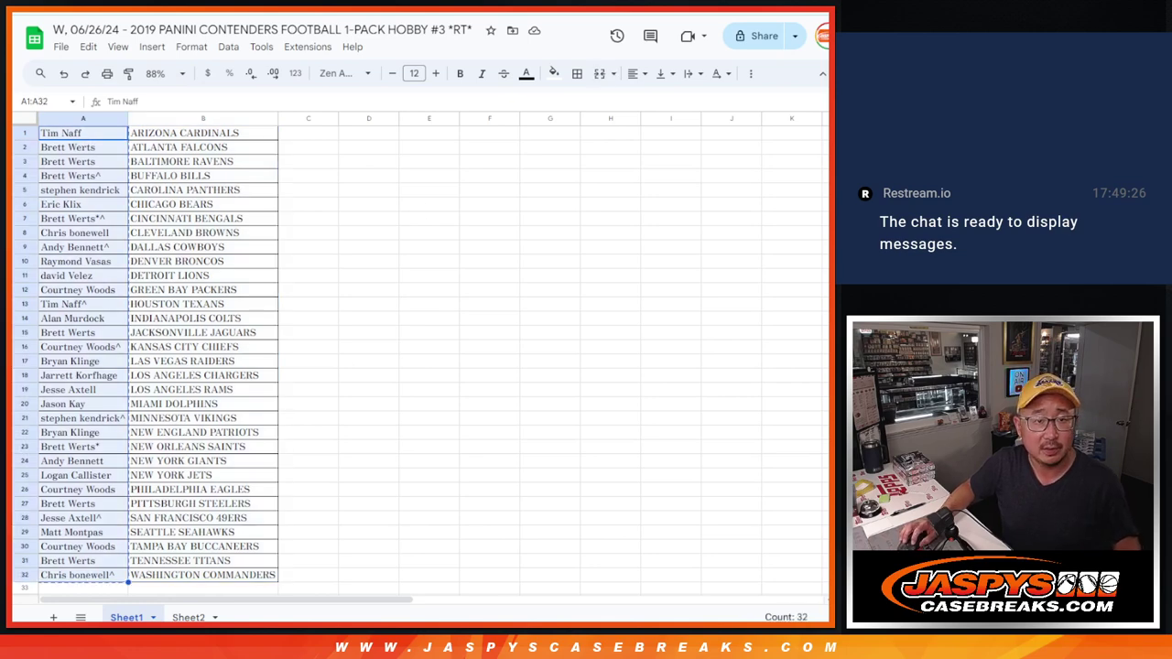
{"action": "key", "text": "ctrl+Tab"}
{"action": "left_click_drag", "start_coordinate": [542, 248], "coordinate": [629, 250]}
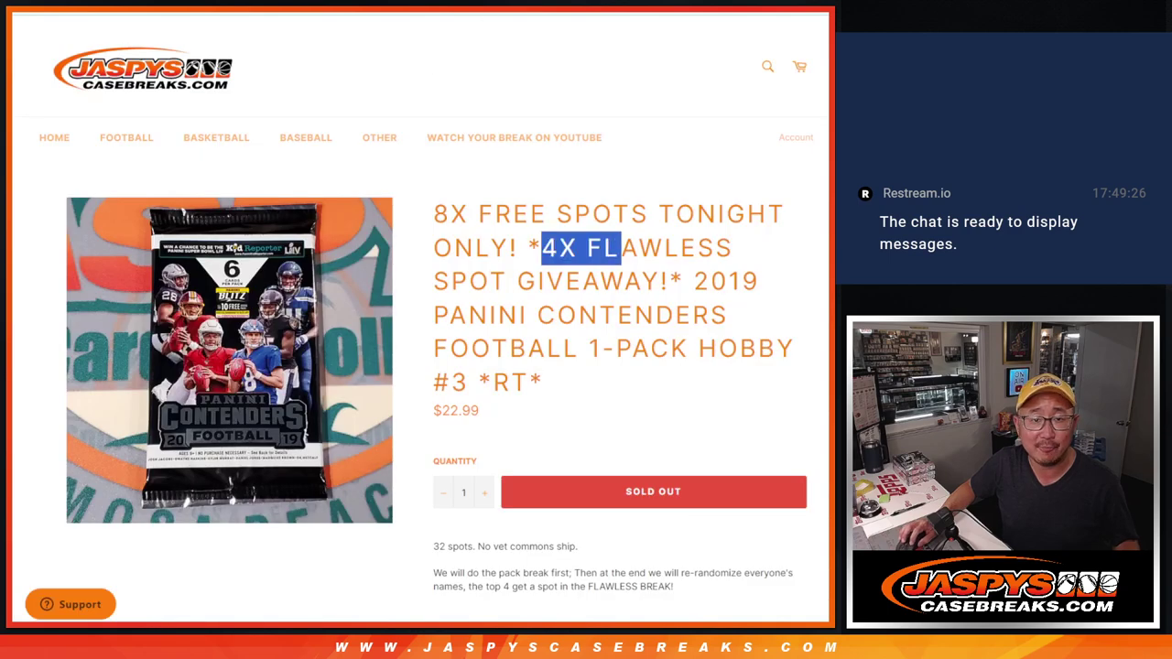
Paste the copied names into the List Randomizer and roll two dice totalling 7.
{"action": "key", "text": "ctrl+Tab"}
{"action": "key", "text": "ctrl+Tab"}
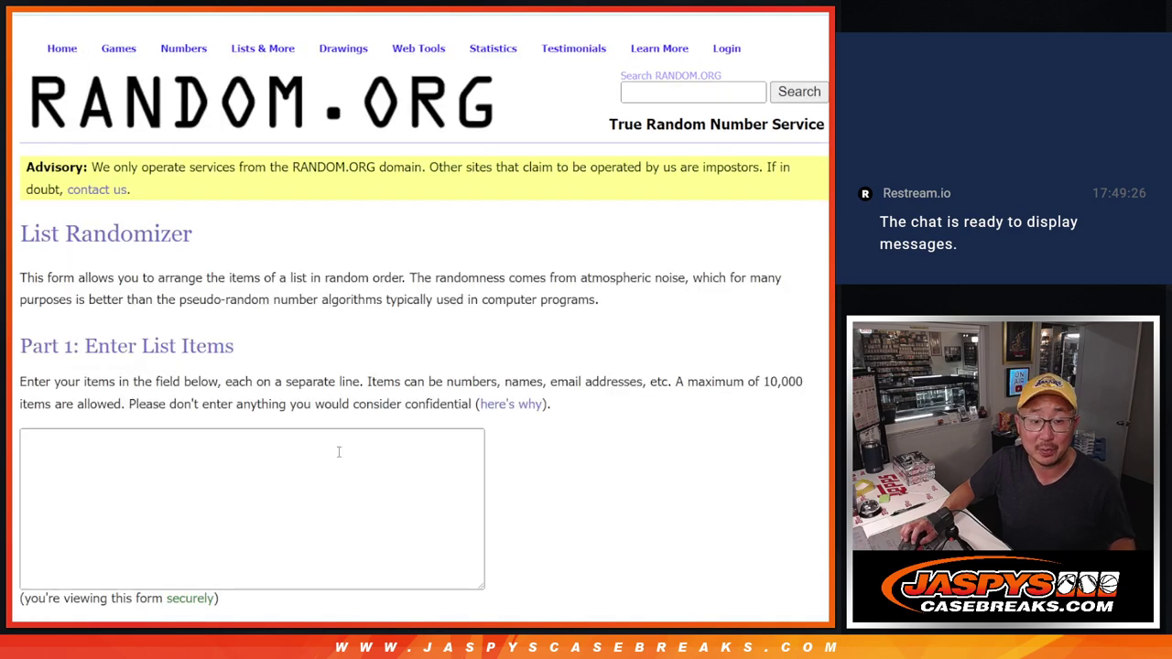
{"action": "key", "text": "ctrl+v"}
{"action": "key", "text": "ctrl+Home"}
{"action": "key", "text": "ctrl+shift+Tab"}
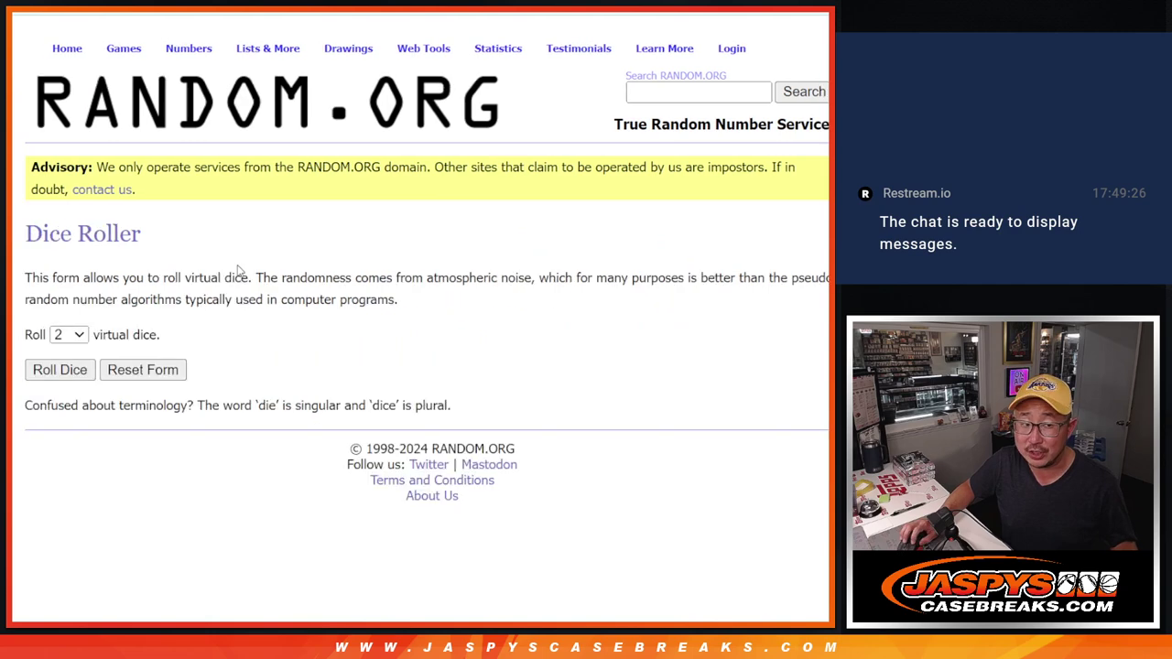
{"action": "left_click", "coordinate": [80, 373]}
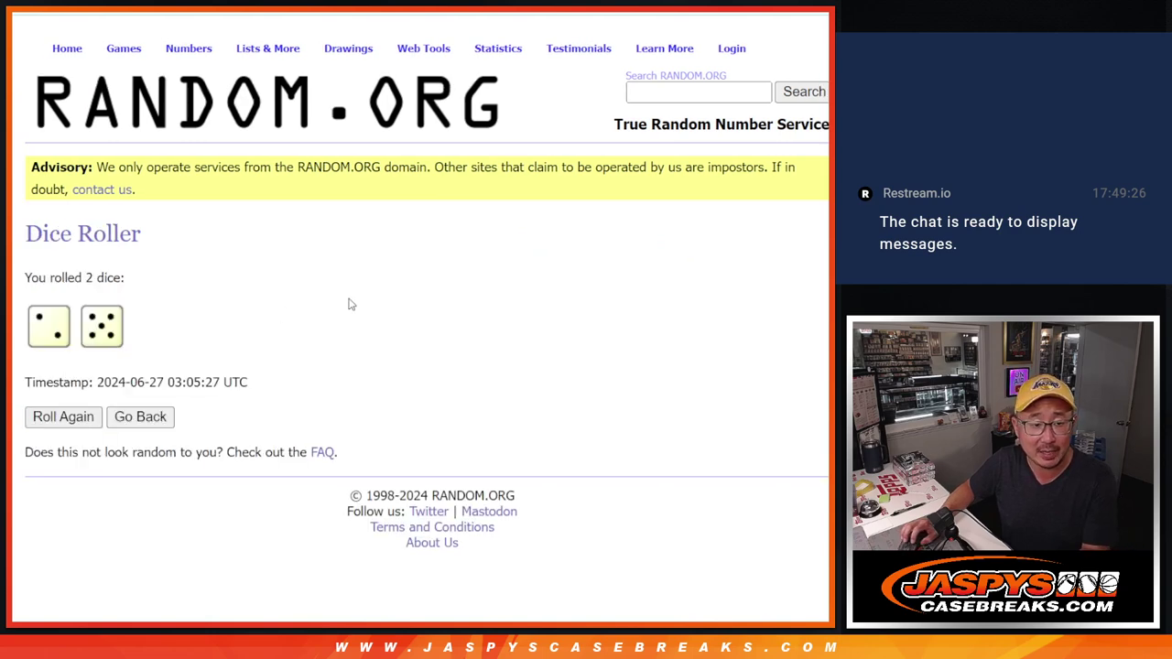
{"action": "key", "text": "ctrl+Tab"}
Randomize the 32-name list seven times in a row.
{"action": "scroll", "coordinate": [607, 293], "scroll_direction": "down", "scroll_amount": 3}
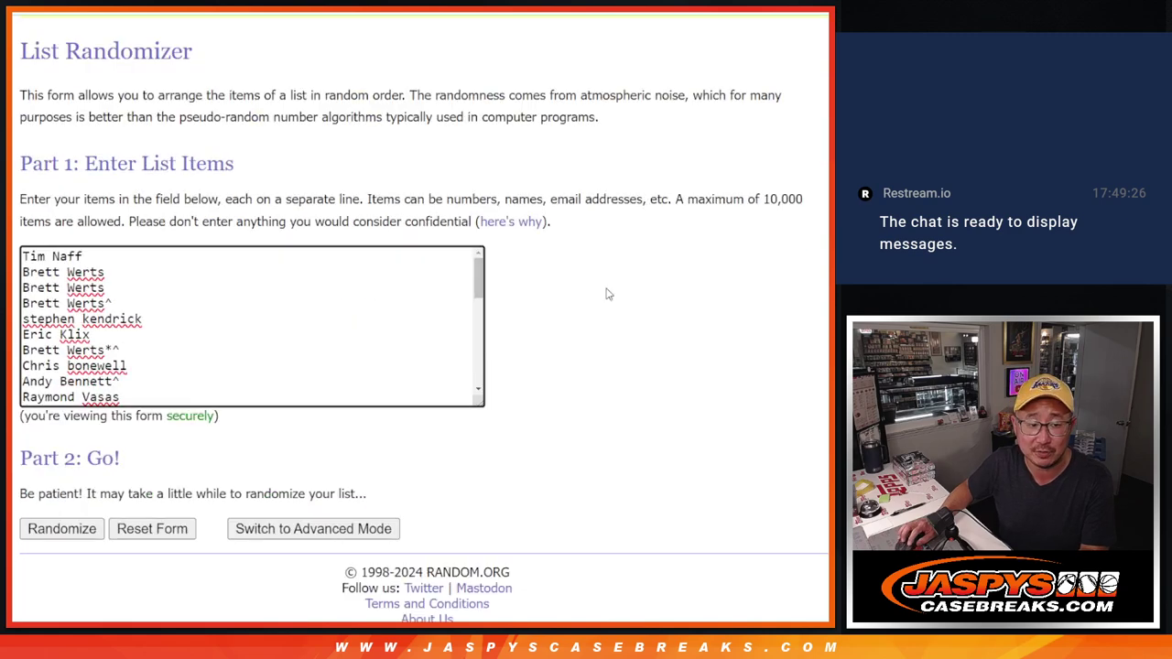
{"action": "left_click", "coordinate": [33, 506]}
{"action": "scroll", "coordinate": [33, 506], "scroll_direction": "down", "scroll_amount": 5}
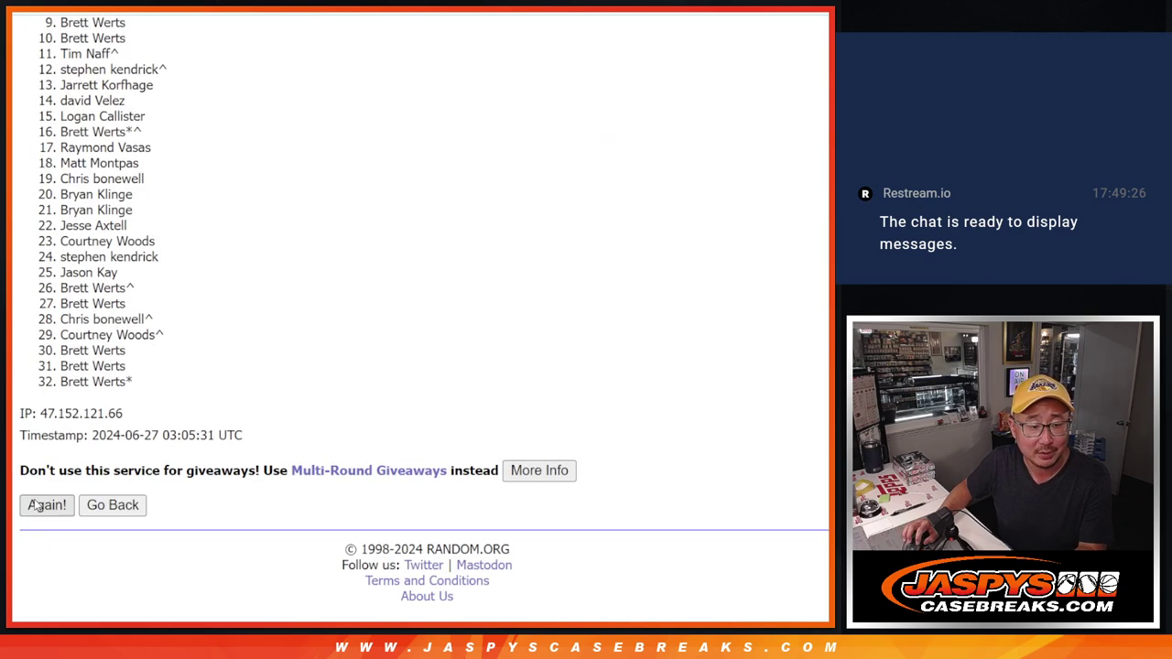
{"action": "left_click", "coordinate": [33, 507]}
{"action": "scroll", "coordinate": [33, 506], "scroll_direction": "down", "scroll_amount": 5}
{"action": "left_click", "coordinate": [33, 506]}
{"action": "scroll", "coordinate": [33, 506], "scroll_direction": "down", "scroll_amount": 5}
{"action": "left_click", "coordinate": [33, 506]}
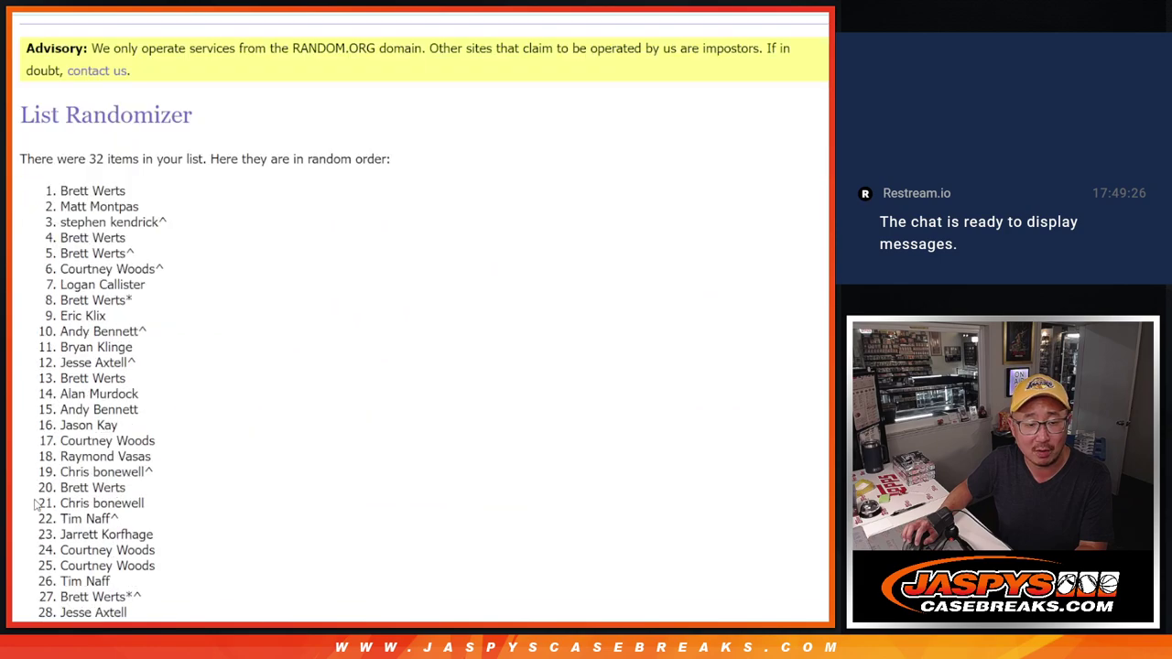
{"action": "scroll", "coordinate": [33, 507], "scroll_direction": "down", "scroll_amount": 5}
{"action": "left_click", "coordinate": [33, 506]}
{"action": "scroll", "coordinate": [33, 506], "scroll_direction": "down", "scroll_amount": 5}
{"action": "left_click", "coordinate": [33, 507]}
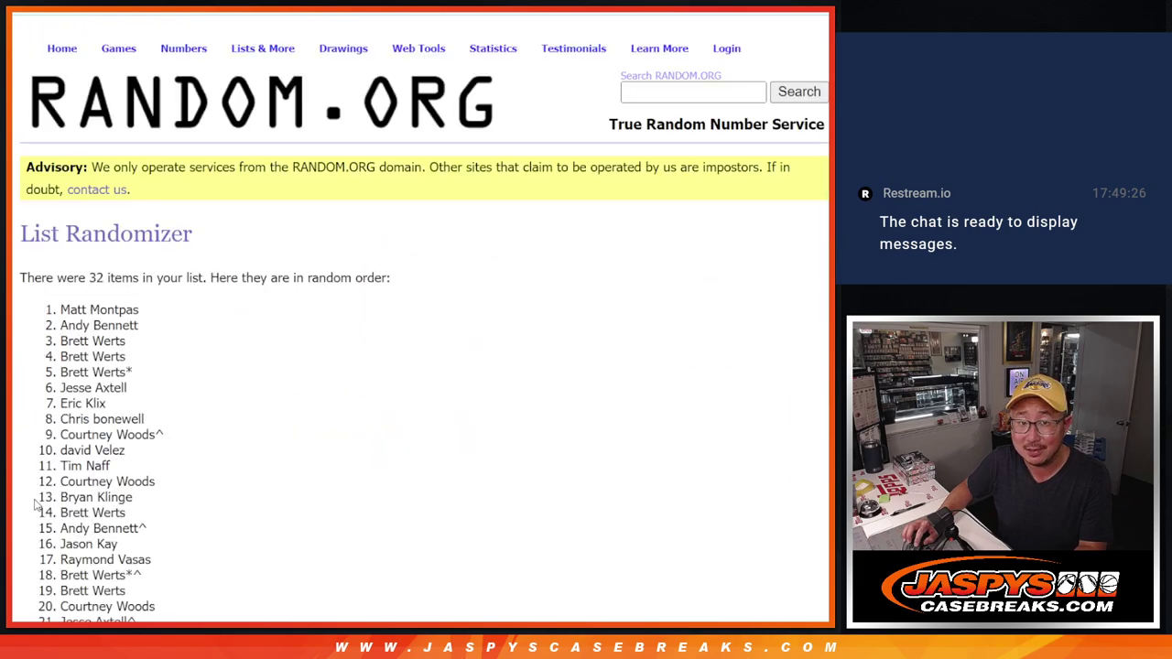
{"action": "scroll", "coordinate": [32, 507], "scroll_direction": "down", "scroll_amount": 5}
{"action": "left_click", "coordinate": [35, 506]}
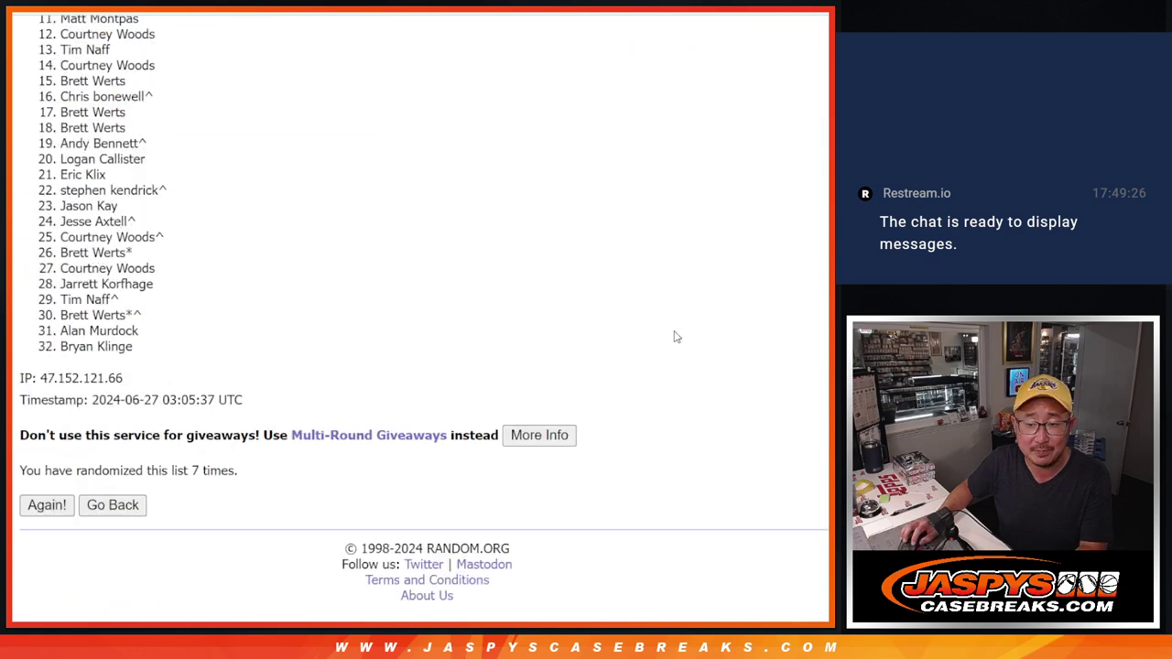
Highlight the '7 times' randomization count to confirm it, then clear the selection.
{"action": "left_click_drag", "start_coordinate": [190, 469], "coordinate": [231, 470]}
{"action": "left_click", "coordinate": [323, 348]}
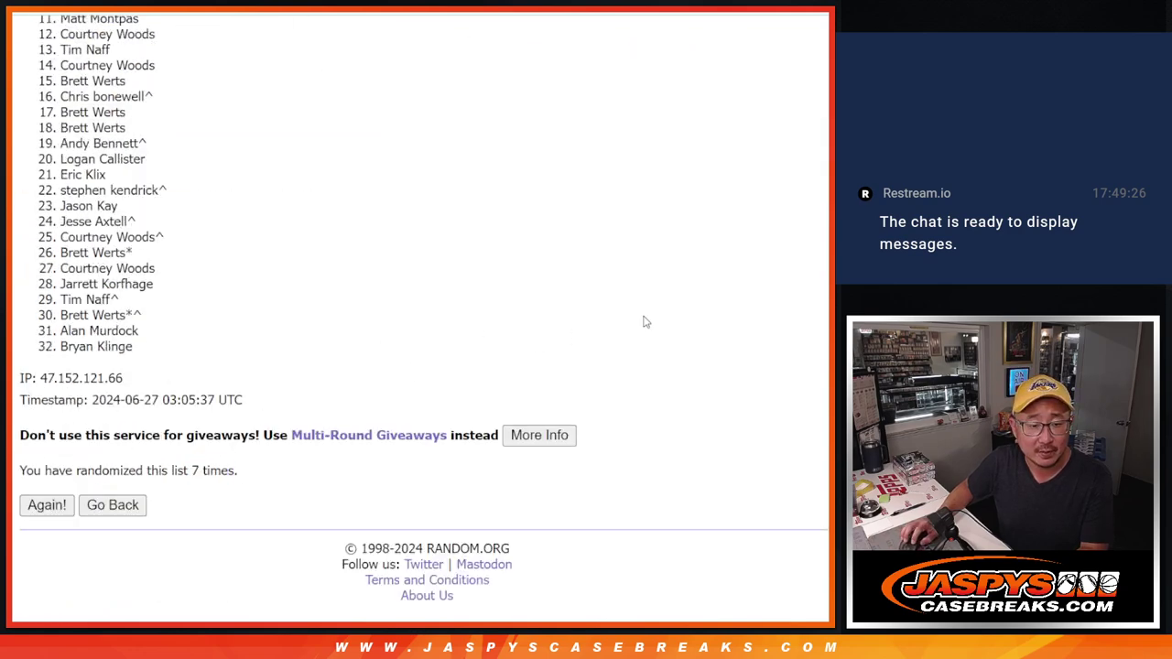
{"action": "scroll", "coordinate": [424, 315], "scroll_direction": "up", "scroll_amount": 2}
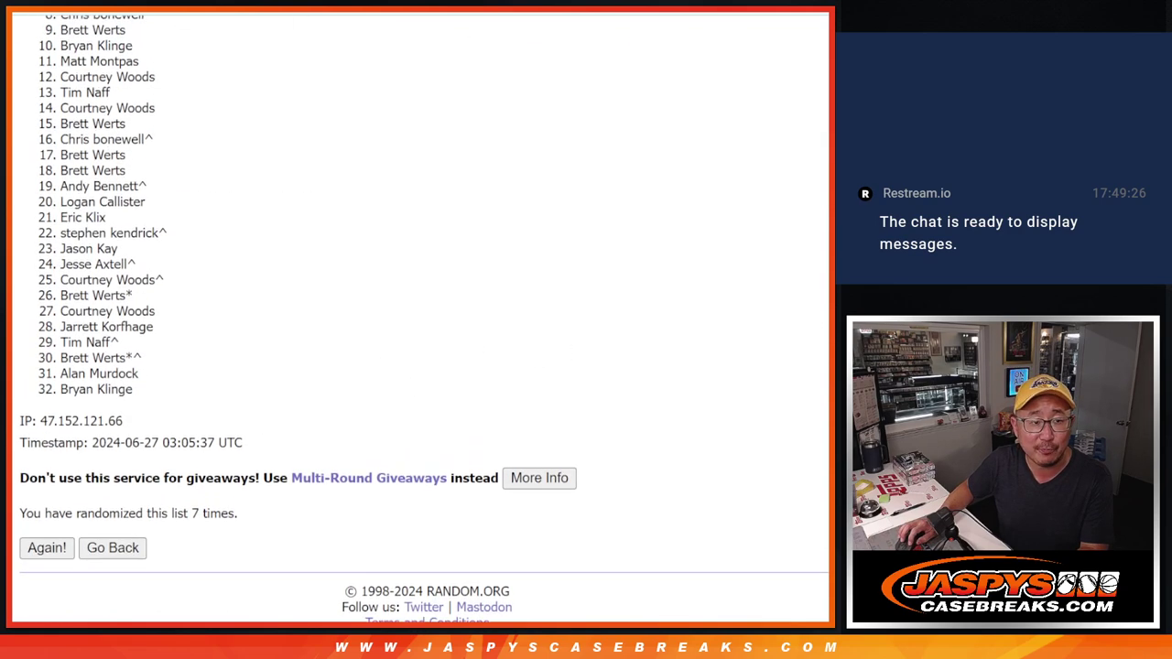
Select the first four names at the top of the final shuffled list.
{"action": "scroll", "coordinate": [424, 319], "scroll_direction": "up", "scroll_amount": 1}
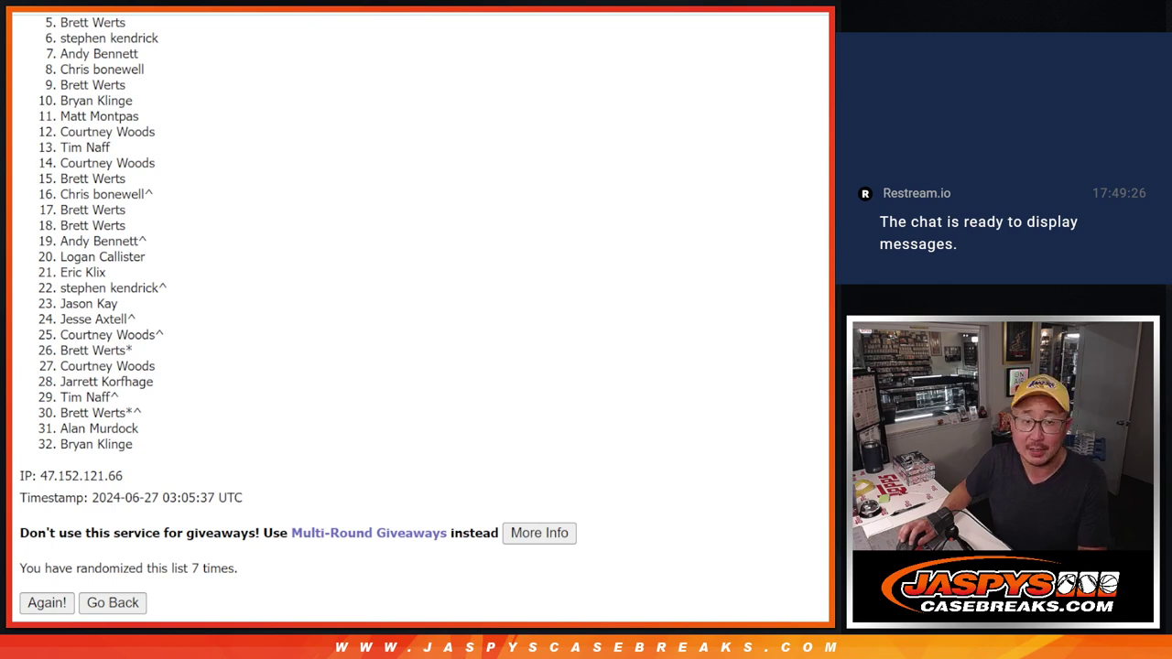
{"action": "scroll", "coordinate": [421, 321], "scroll_direction": "up", "scroll_amount": 2}
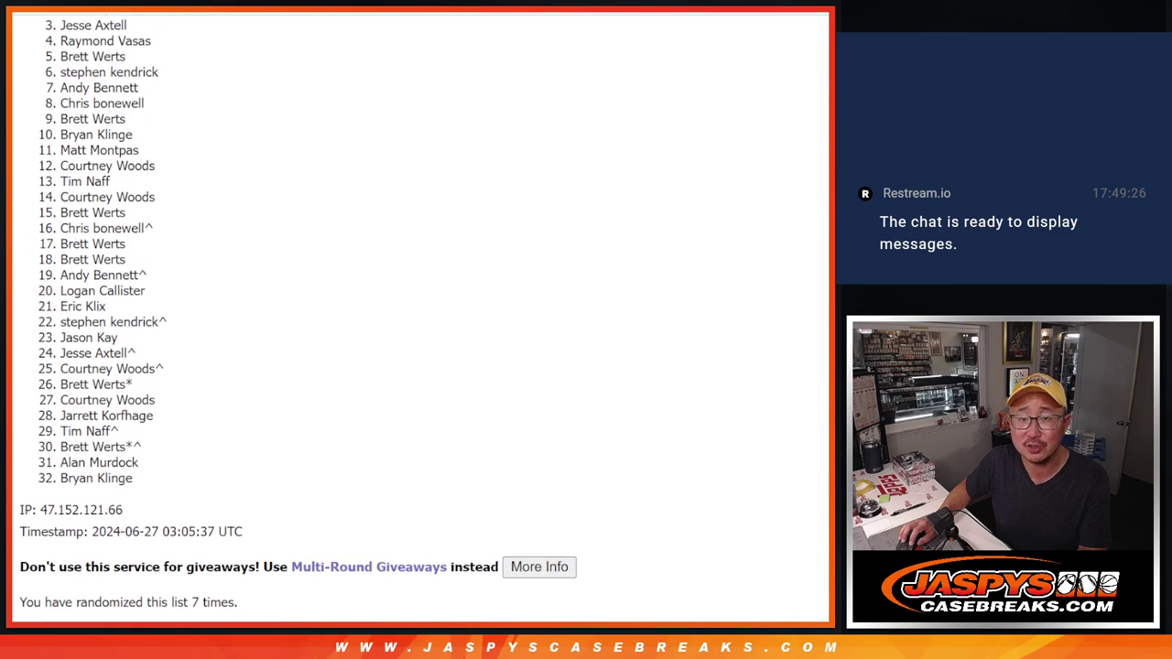
{"action": "scroll", "coordinate": [421, 321], "scroll_direction": "up", "scroll_amount": 2}
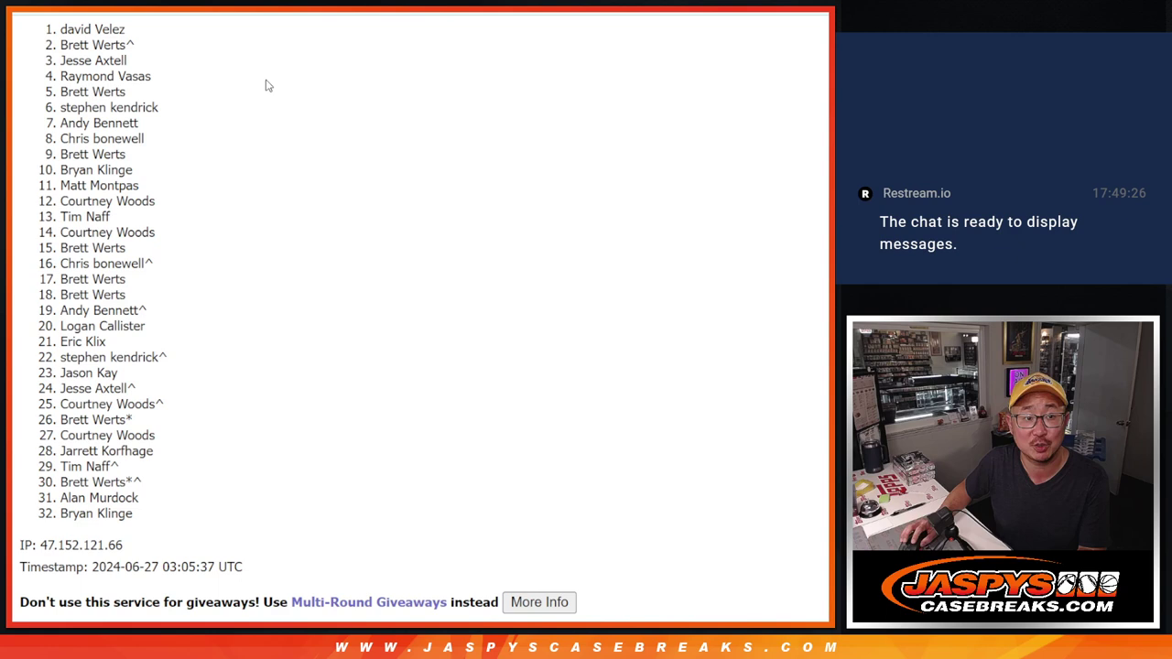
{"action": "left_click_drag", "start_coordinate": [62, 30], "coordinate": [165, 73]}
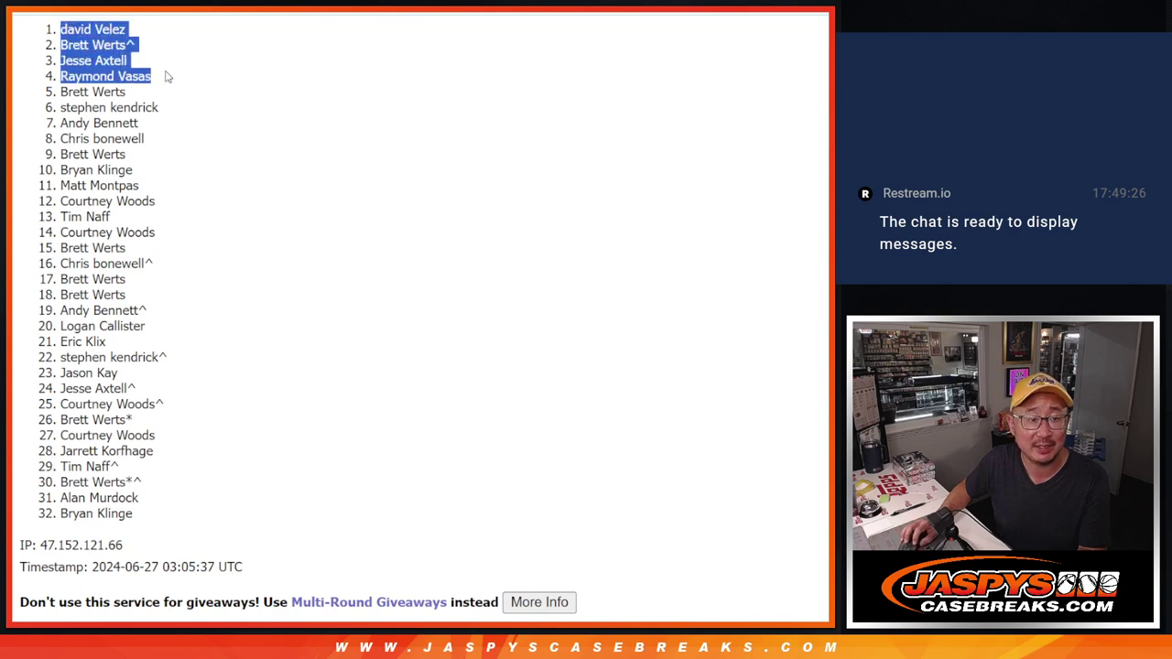
{"action": "scroll", "coordinate": [297, 136], "scroll_direction": "down", "scroll_amount": 1}
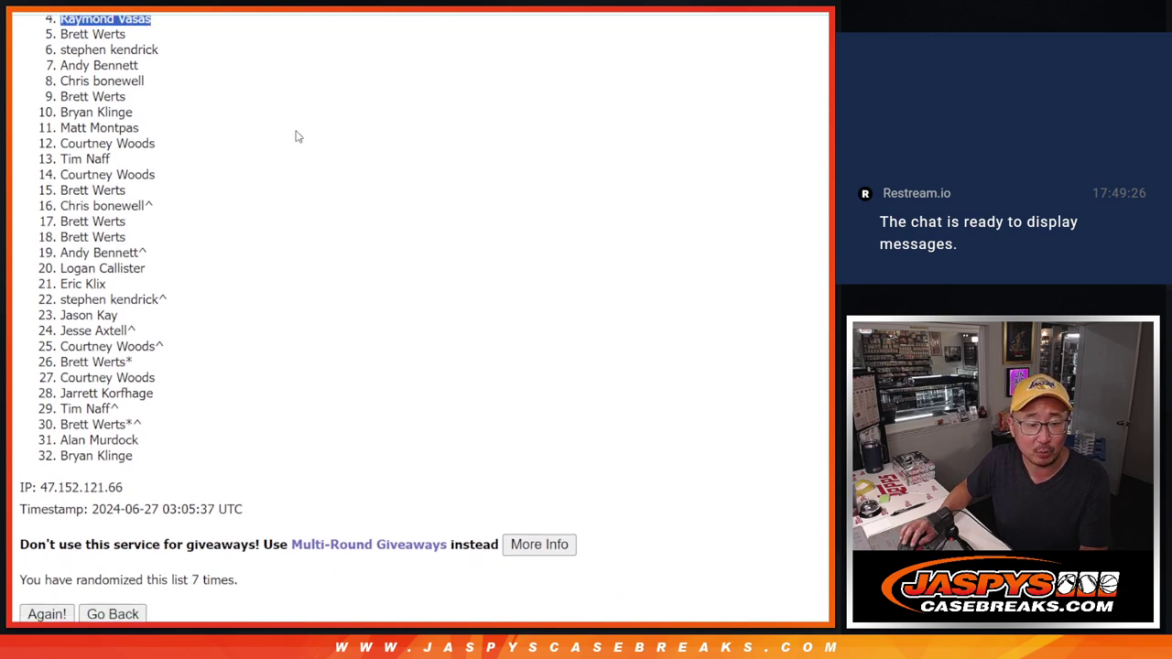
{"action": "scroll", "coordinate": [295, 137], "scroll_direction": "up", "scroll_amount": 2}
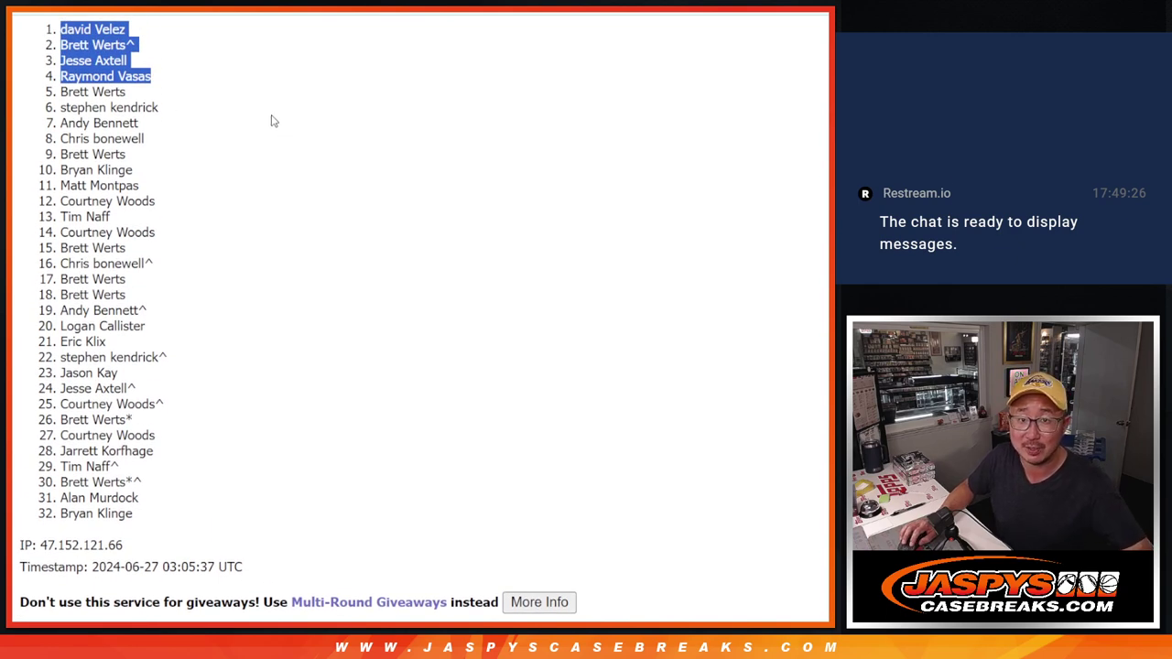